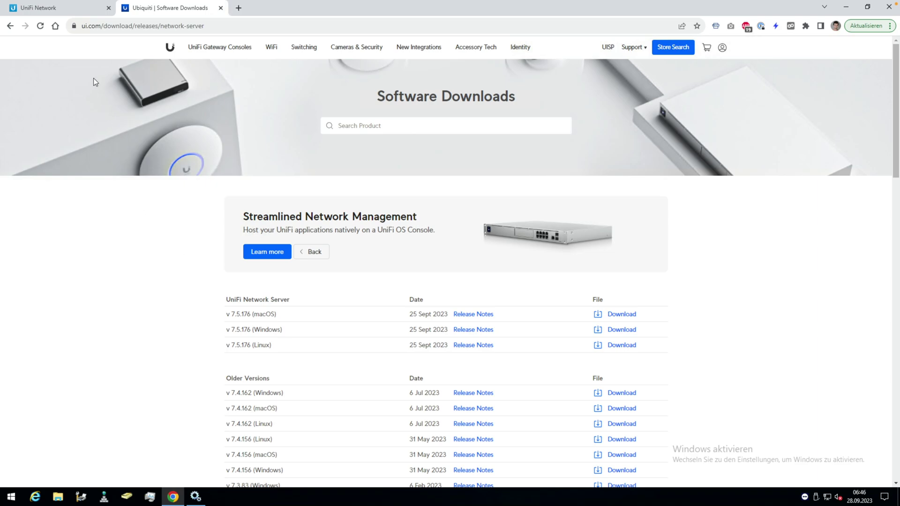
- Download a settings-only backup of the current UniFi Network configuration and save it as network_backup_28.09.2023_06-46_v7.4.162 in Downloads
{"action": "left_click", "coordinate": [75, 10]}
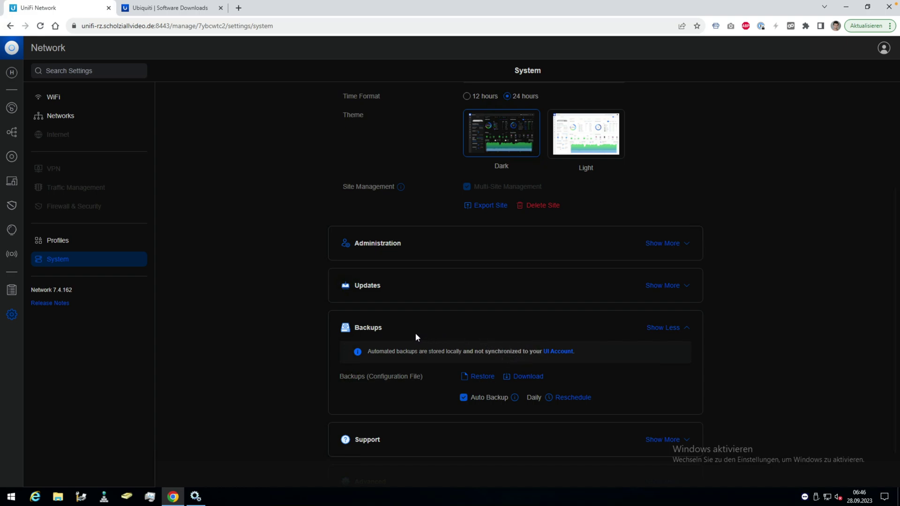
{"action": "left_click", "coordinate": [524, 380]}
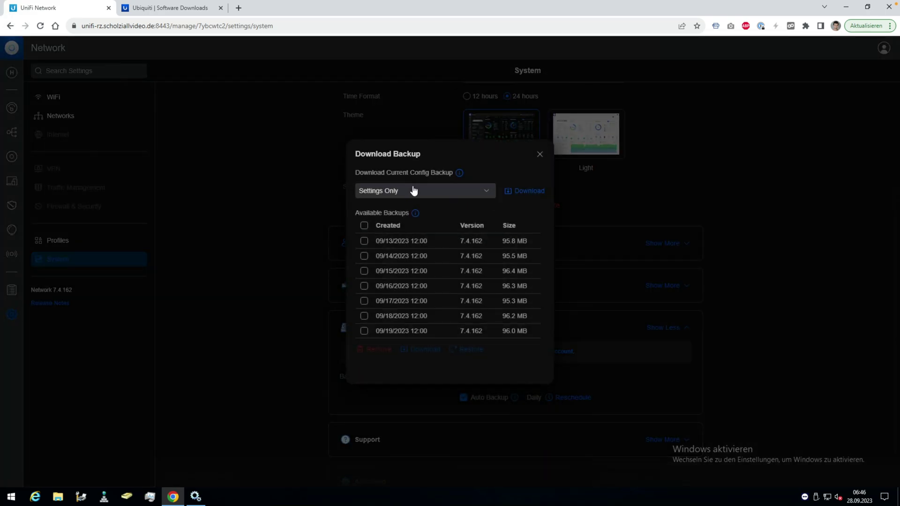
{"action": "left_click", "coordinate": [531, 191]}
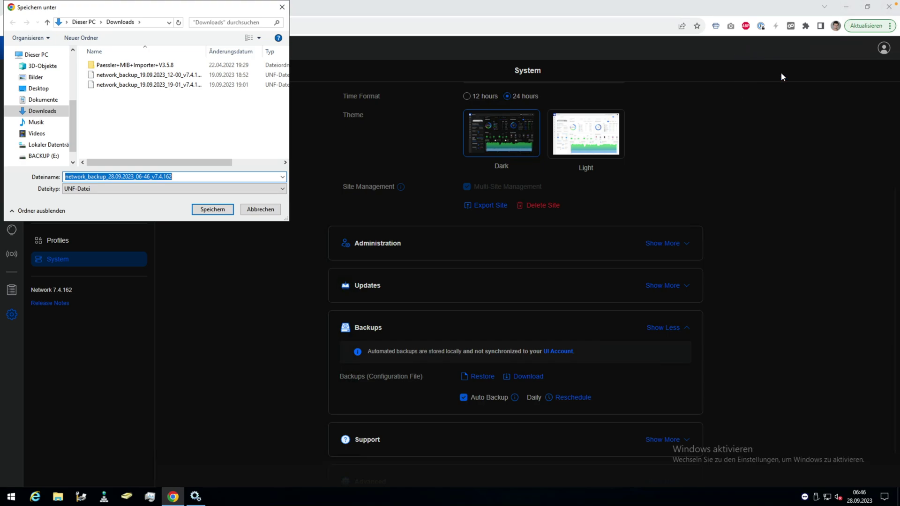
{"action": "left_click", "coordinate": [170, 177]}
{"action": "left_click_drag", "start_coordinate": [169, 176], "coordinate": [155, 176]}
{"action": "left_click", "coordinate": [168, 177]}
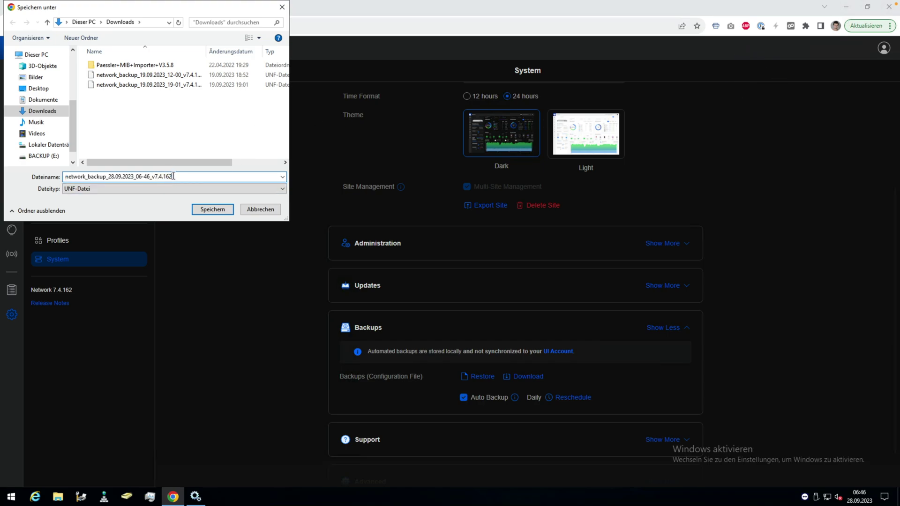
{"action": "left_click", "coordinate": [212, 209]}
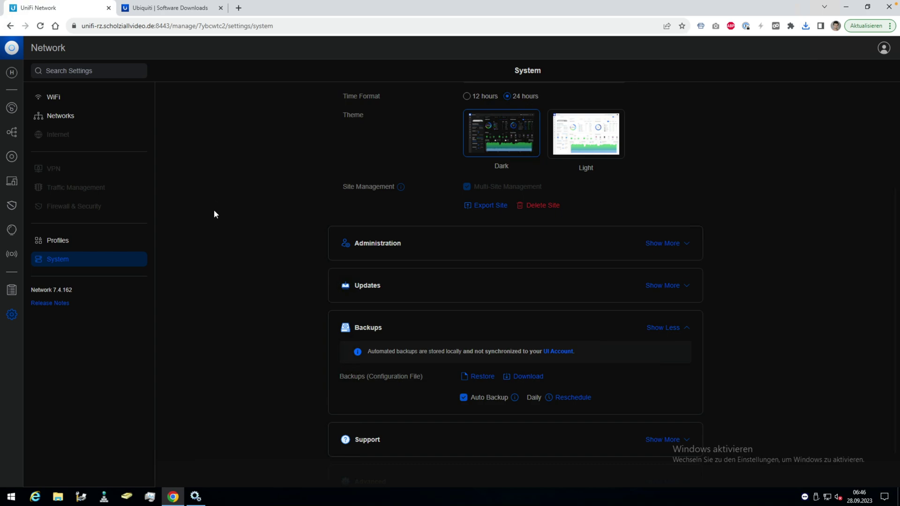
- Download UniFi Network Server v7.5.176 for Windows from the Ubiquiti downloads page and save it as UniFi-installer in Downloads
{"action": "left_click", "coordinate": [177, 13]}
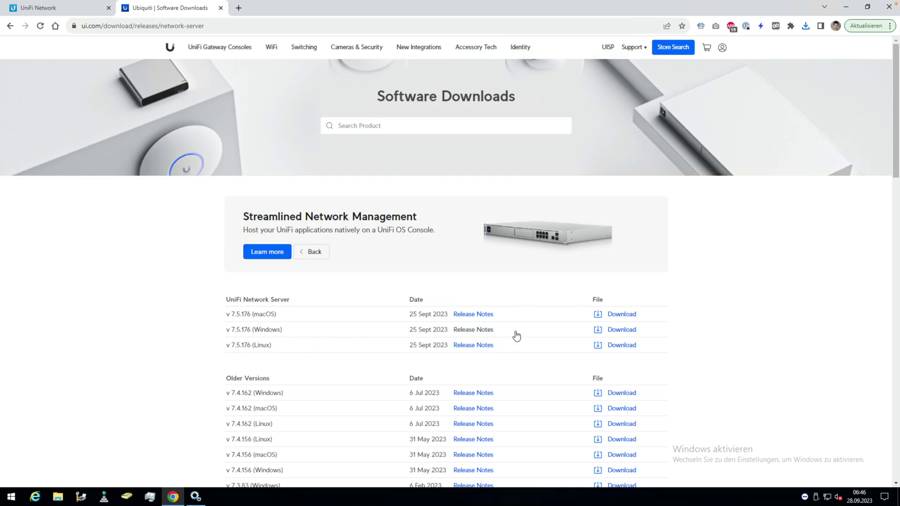
{"action": "left_click", "coordinate": [622, 333]}
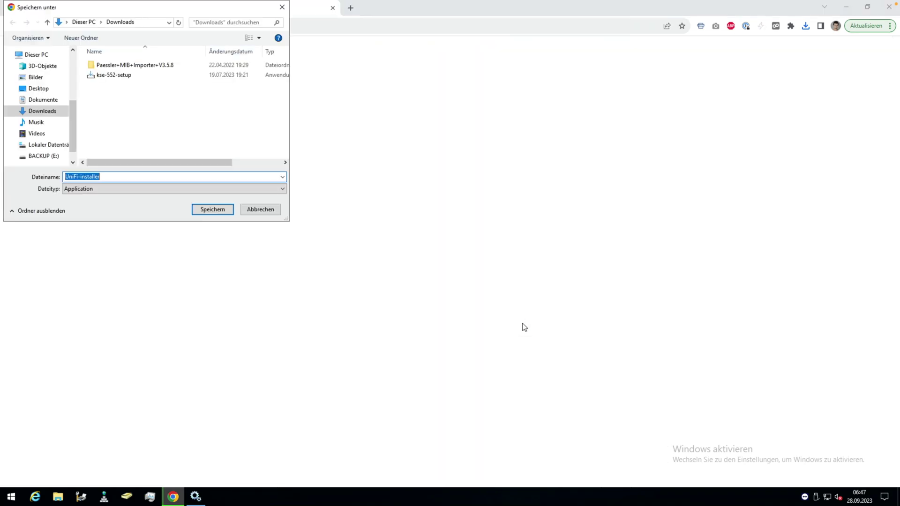
{"action": "left_click", "coordinate": [212, 210]}
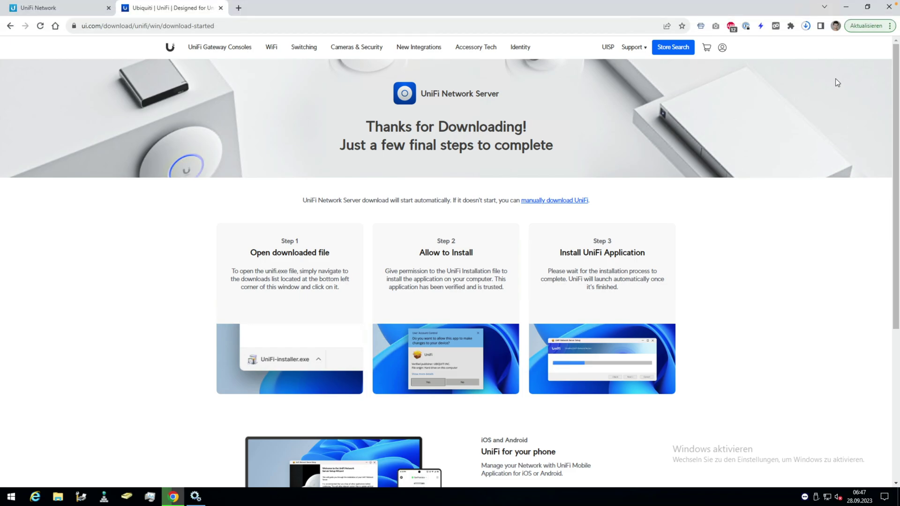
- Switch to the Windows services list, refresh it, and stop the UniFi Network application service
{"action": "left_click", "coordinate": [847, 7]}
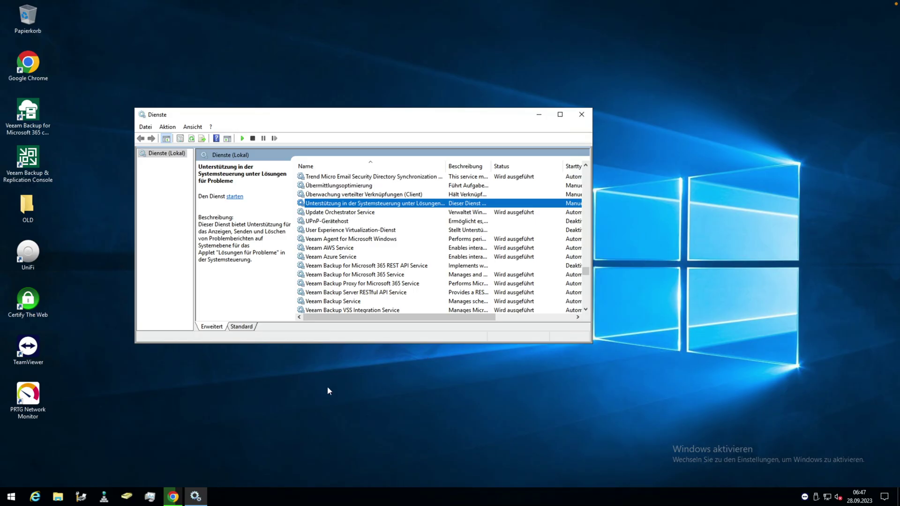
{"action": "left_click", "coordinate": [352, 230]}
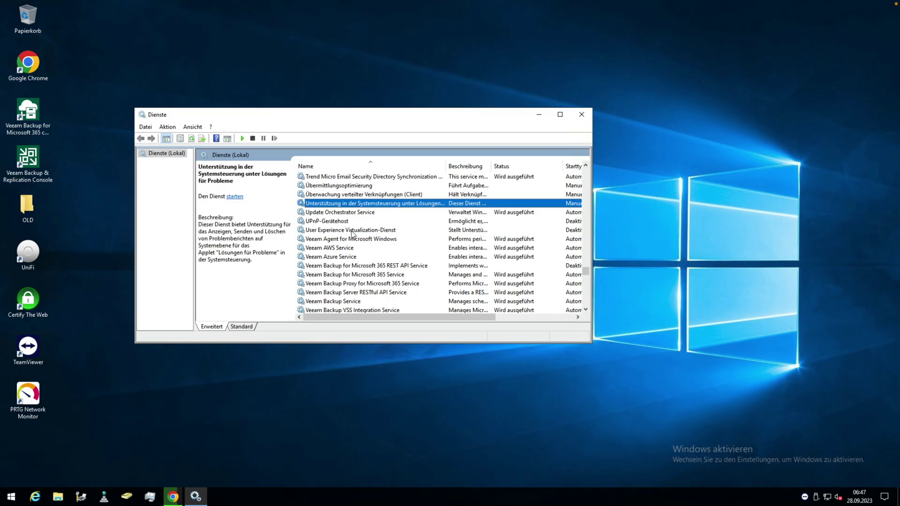
{"action": "left_click", "coordinate": [328, 212]}
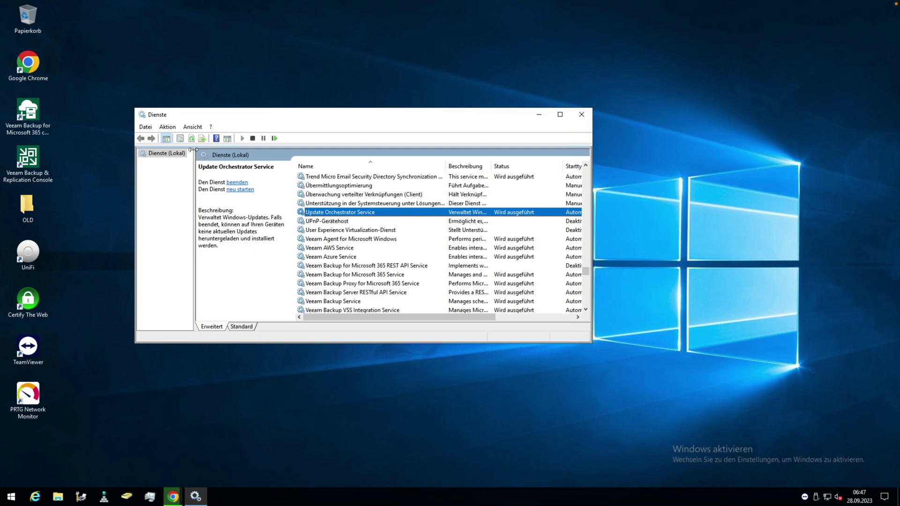
{"action": "left_click", "coordinate": [191, 138]}
{"action": "left_click", "coordinate": [350, 204]}
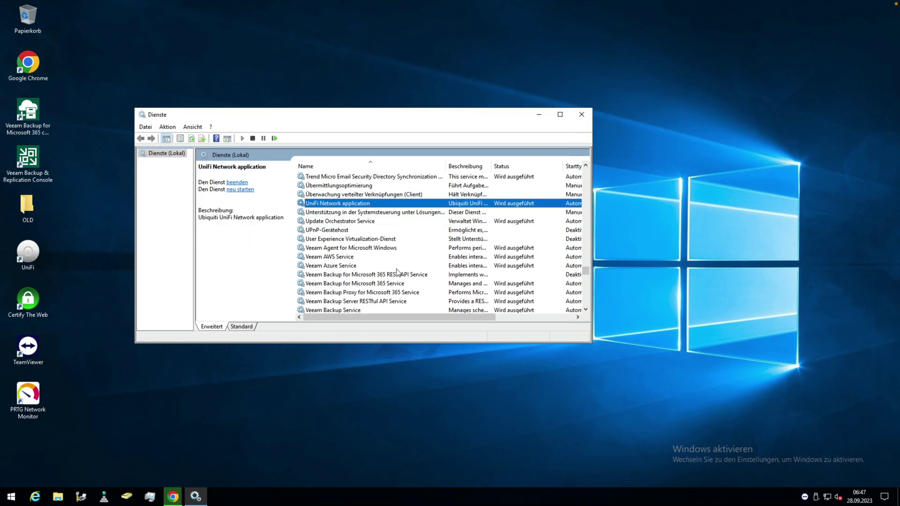
{"action": "right_click", "coordinate": [358, 205]}
{"action": "left_click", "coordinate": [370, 218]}
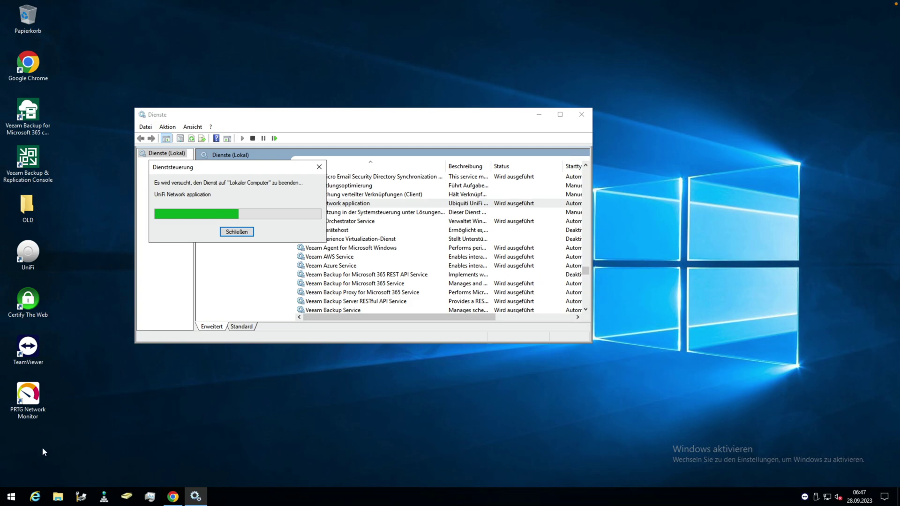
- Open a command prompt as administrator and change to the directory "%UserProfile%\Ubiquiti UniFi\"
{"action": "left_click", "coordinate": [12, 497]}
{"action": "type", "text": "cmd"}
{"action": "right_click", "coordinate": [74, 235]}
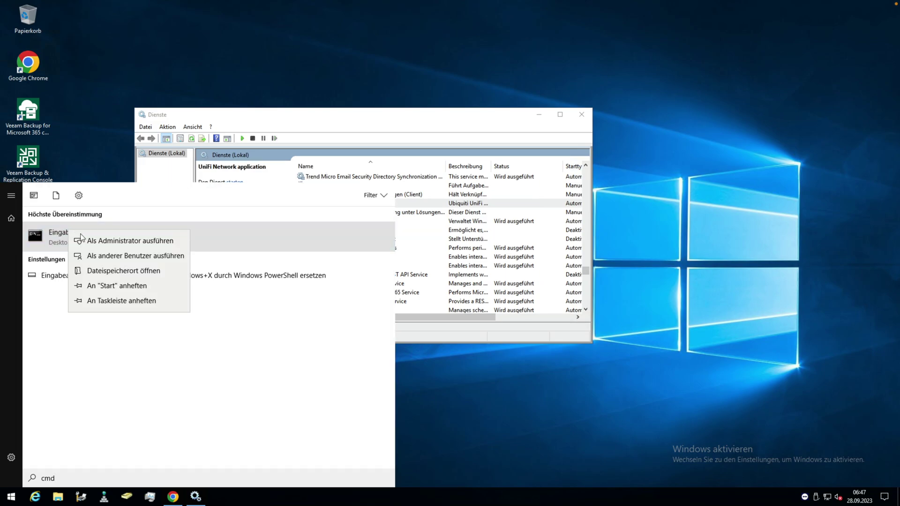
{"action": "left_click", "coordinate": [105, 241]}
{"action": "left_click_drag", "start_coordinate": [202, 22], "coordinate": [474, 157]}
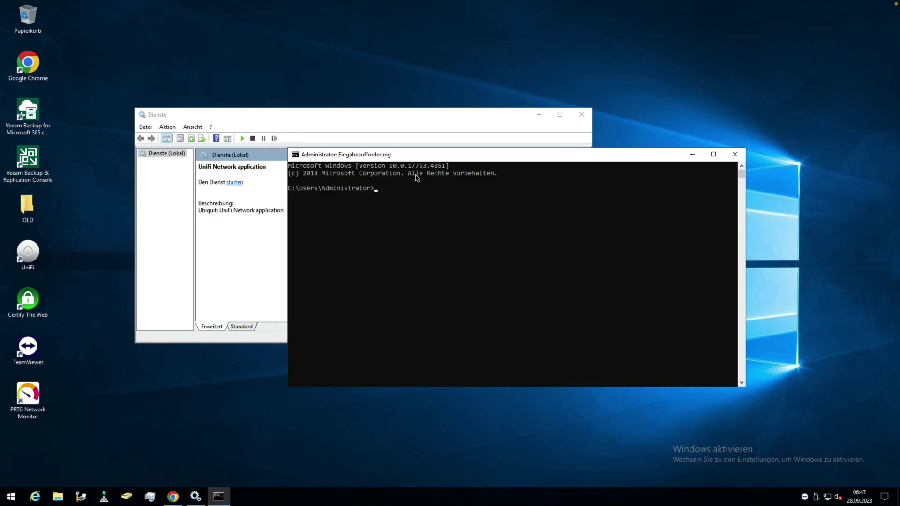
{"action": "right_click", "coordinate": [437, 228]}
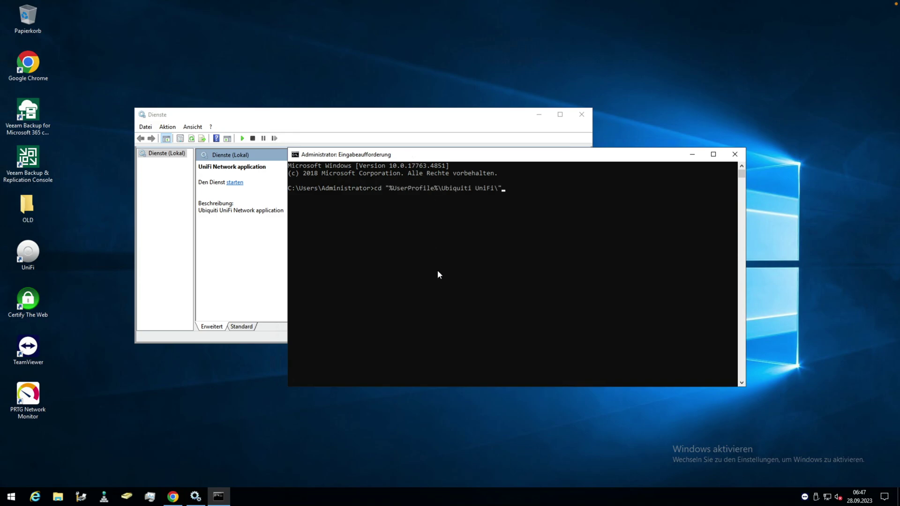
{"action": "key", "text": "Return"}
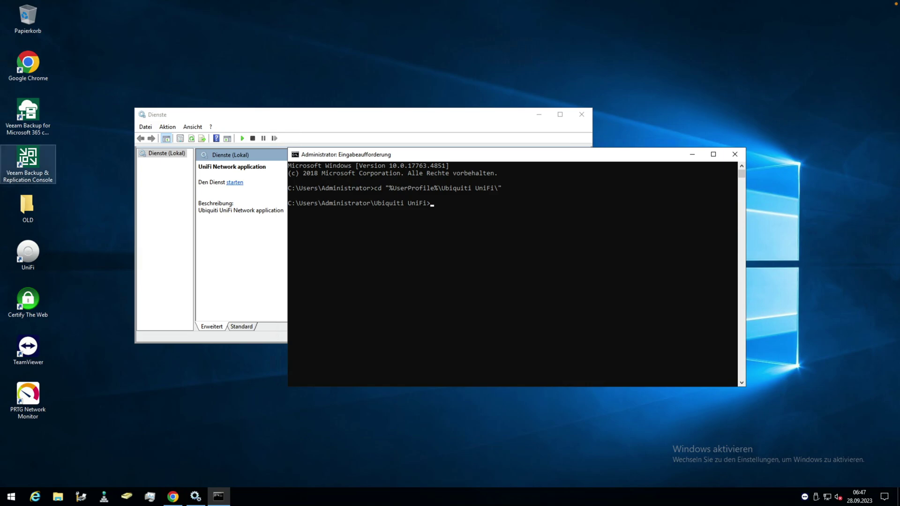
- Uninstall the UniFi service with java -jar lib\ace.jar uninstallsvc and refresh the Windows services list
{"action": "right_click", "coordinate": [508, 237]}
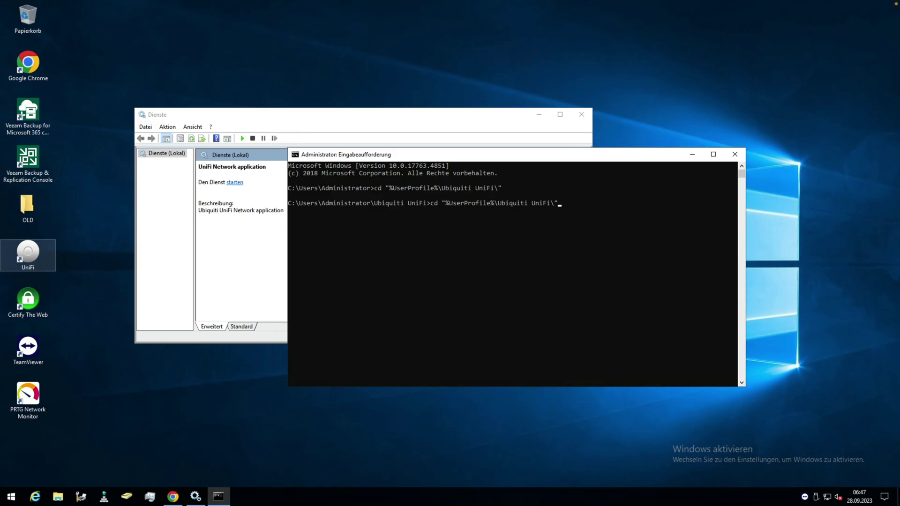
{"action": "key", "text": "Up"}
{"action": "key", "text": "Return"}
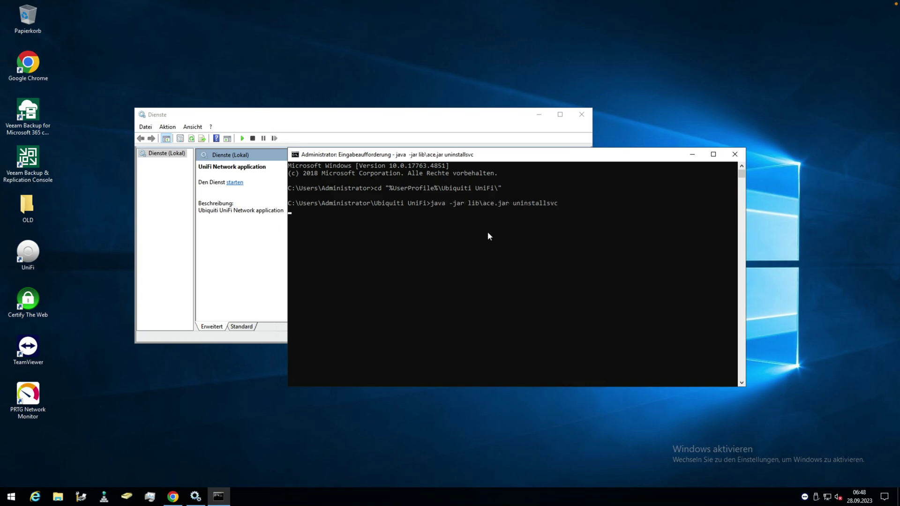
{"action": "left_click_drag", "start_coordinate": [467, 158], "coordinate": [540, 164]}
{"action": "left_click", "coordinate": [359, 146]}
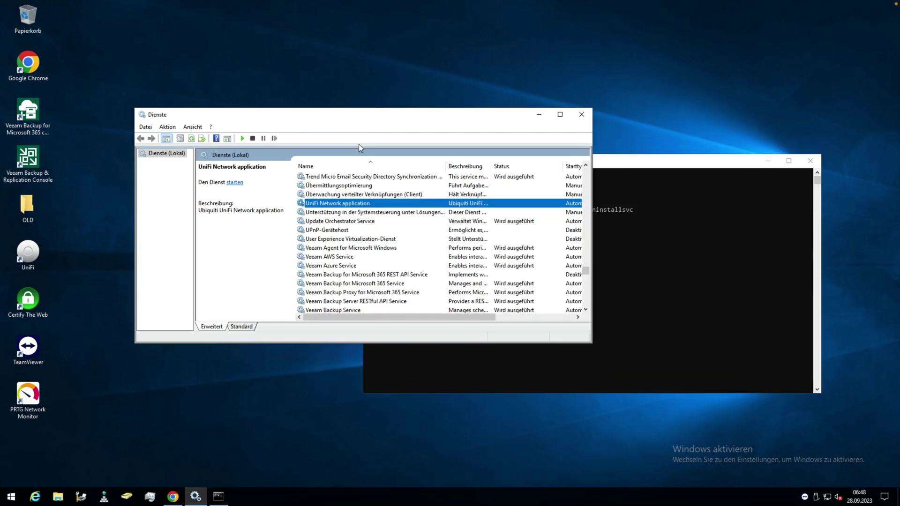
{"action": "left_click", "coordinate": [191, 138]}
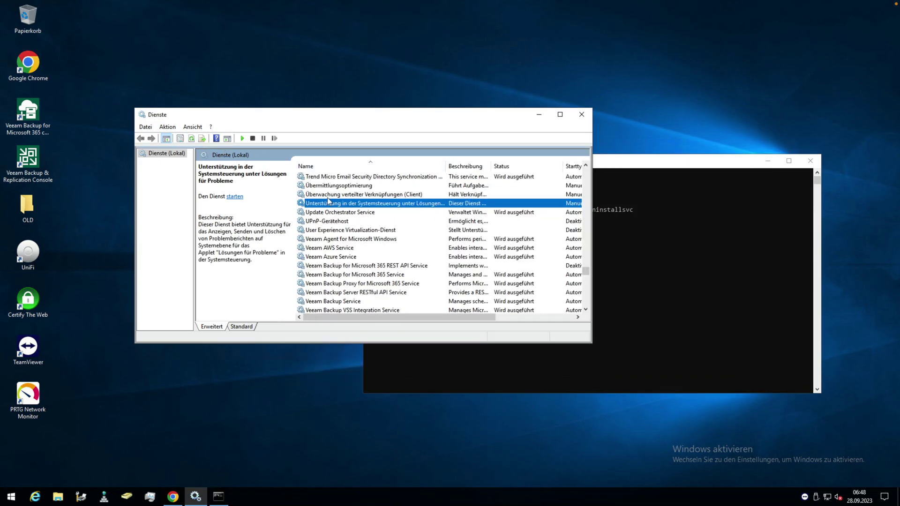
- Run UniFi-installer from Downloads, accept the update to 7.5.176 with an existing backup, and finish setup without starting the server
{"action": "left_click", "coordinate": [58, 497]}
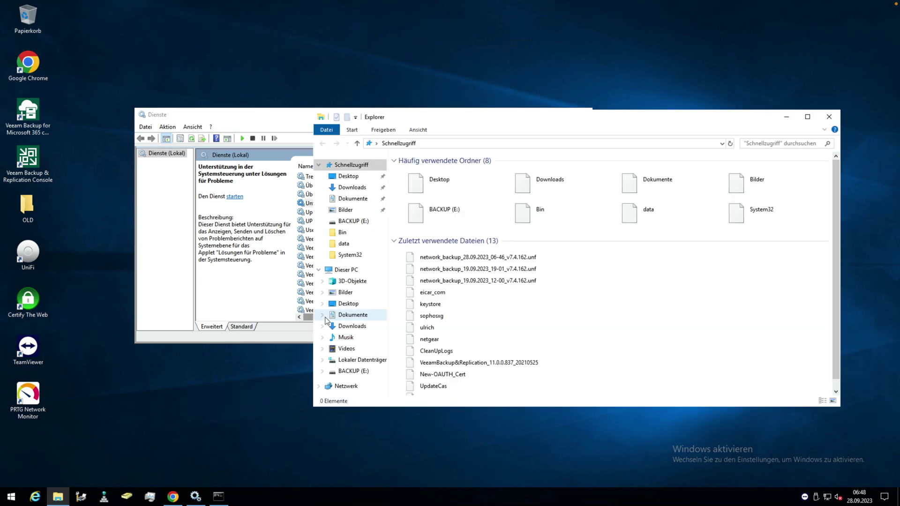
{"action": "left_click", "coordinate": [352, 187]}
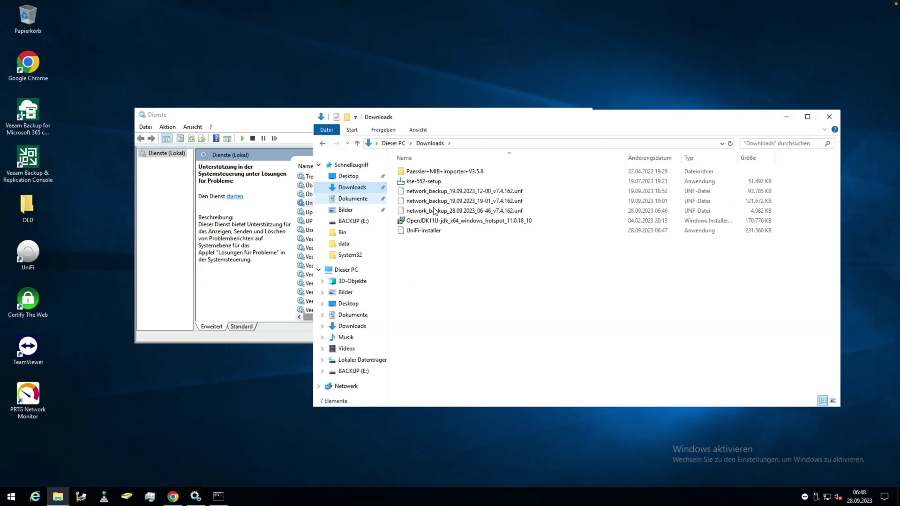
{"action": "double_click", "coordinate": [432, 231]}
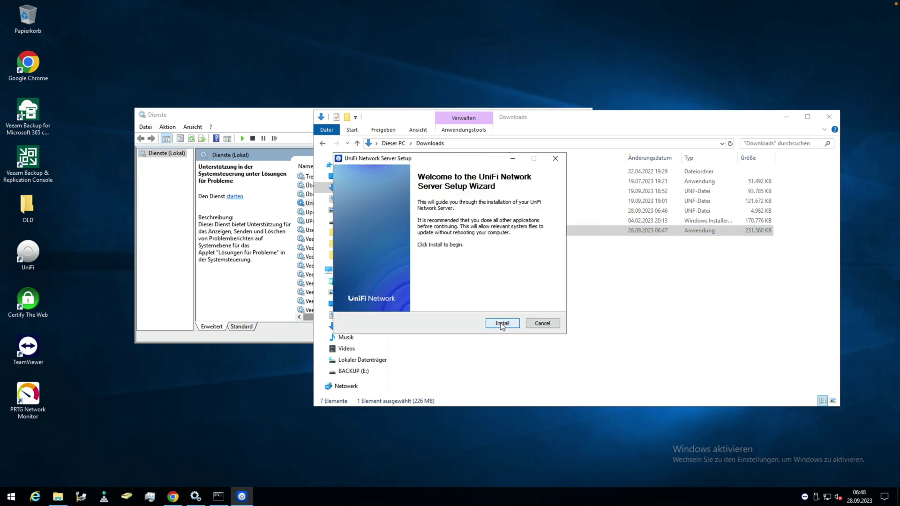
{"action": "left_click", "coordinate": [502, 323]}
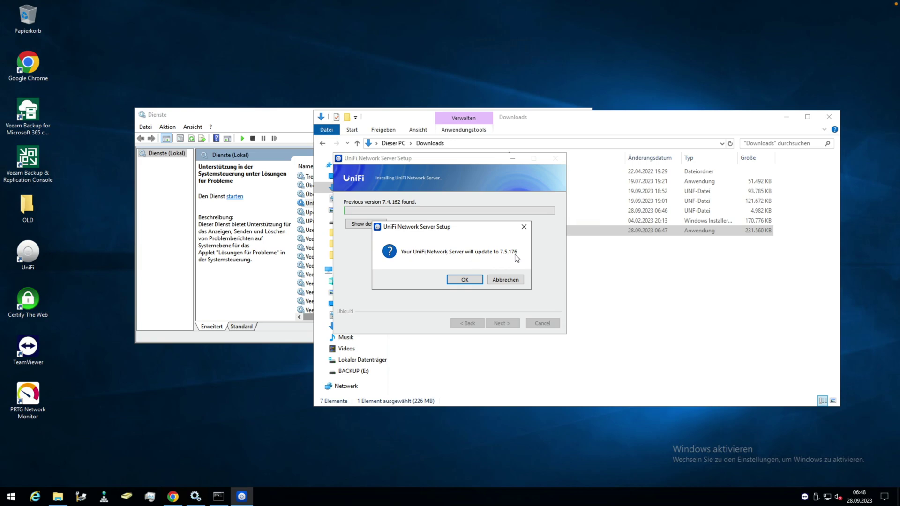
{"action": "left_click", "coordinate": [464, 280]}
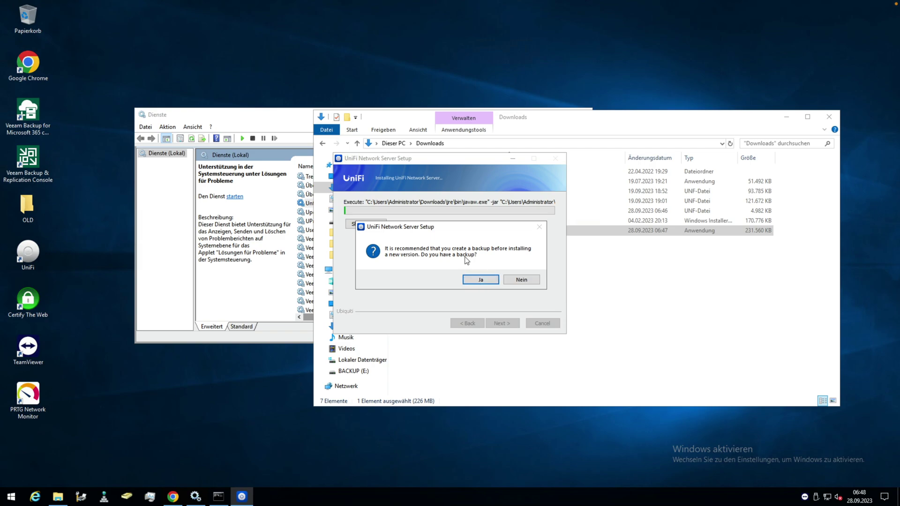
{"action": "left_click", "coordinate": [480, 279]}
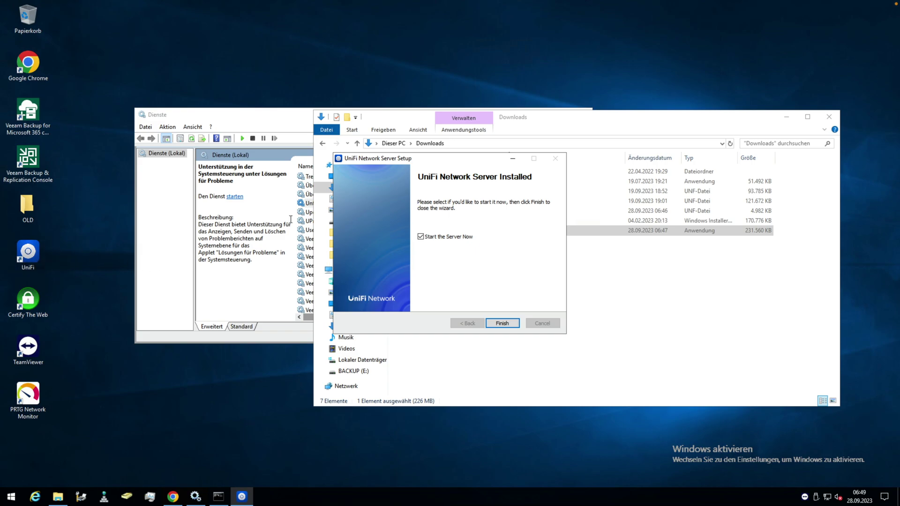
{"action": "left_click", "coordinate": [452, 238]}
{"action": "left_click", "coordinate": [503, 323]}
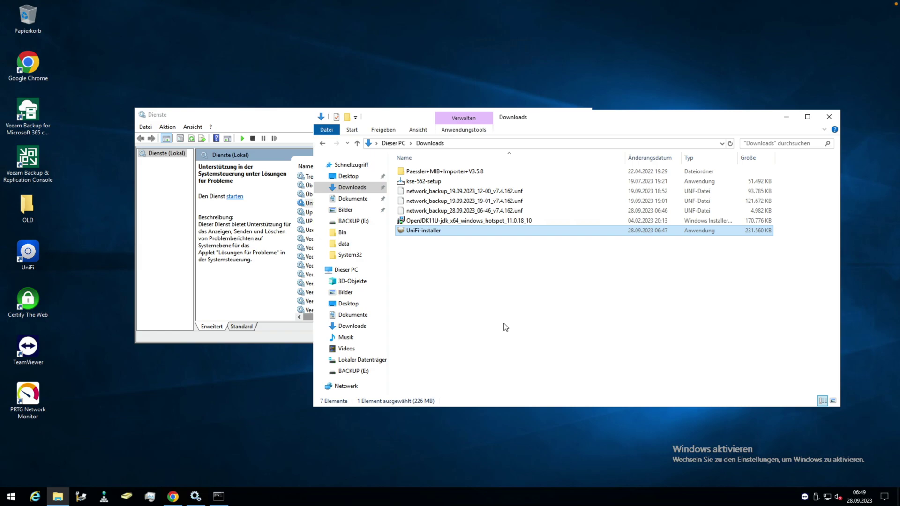
- Try to install the UniFi service from the command prompt with java -jar lib\ace.jar installsvc
{"action": "left_click", "coordinate": [221, 496]}
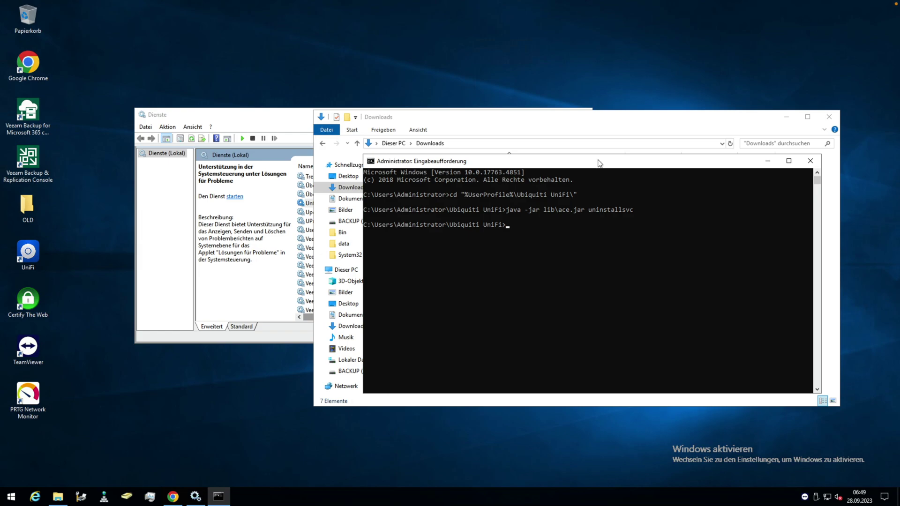
{"action": "type", "text": "java -jar lib\\ace.jar installsvc"}
{"action": "key", "text": "Return"}
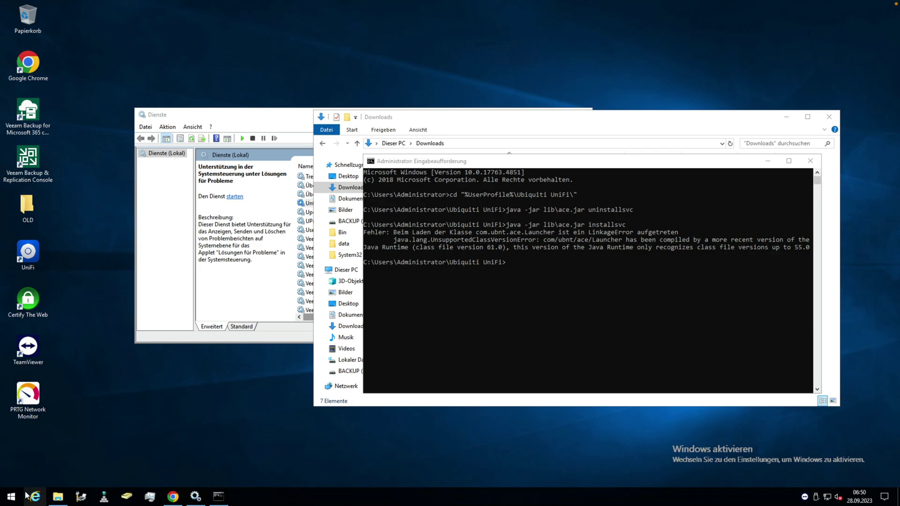
- Check the installed Eclipse Temurin JDK version in the Control Panel's list of installed programs
{"action": "left_click", "coordinate": [11, 496]}
{"action": "left_click", "coordinate": [273, 283]}
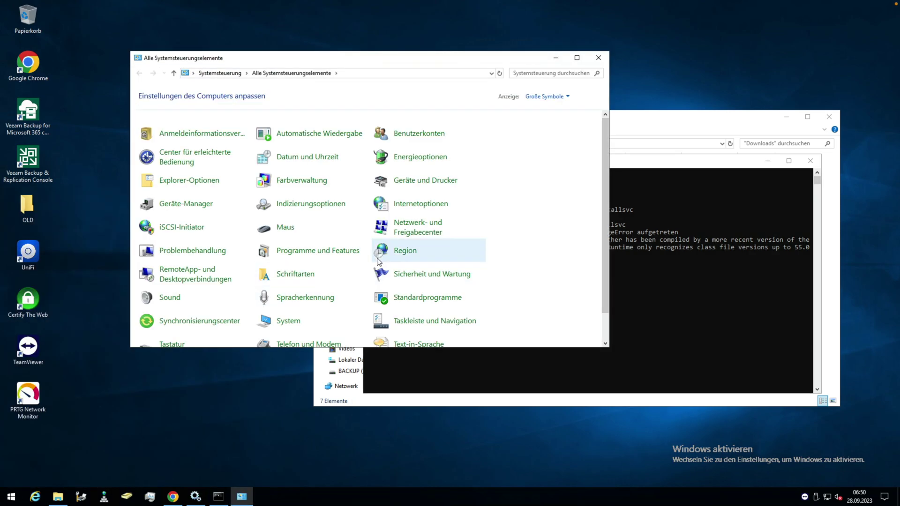
{"action": "left_click", "coordinate": [287, 253]}
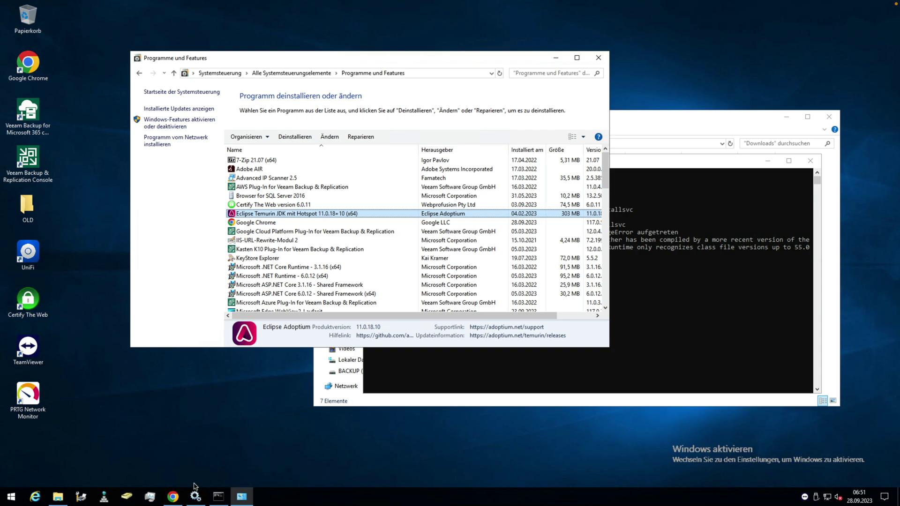
{"action": "left_click", "coordinate": [173, 497]}
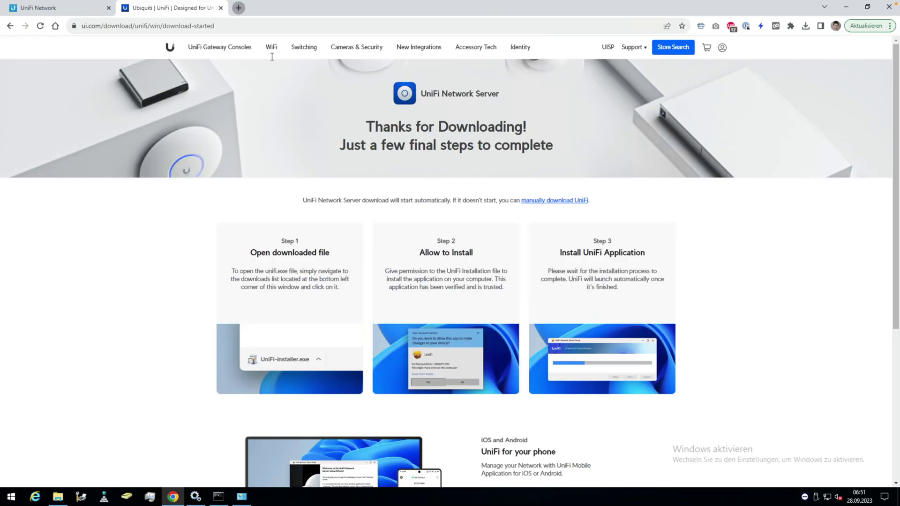
{"action": "key", "text": "ctrl+t"}
{"action": "type", "text": "https://adoptium.net/de/temurin/releases/"}
{"action": "key", "text": "Return"}
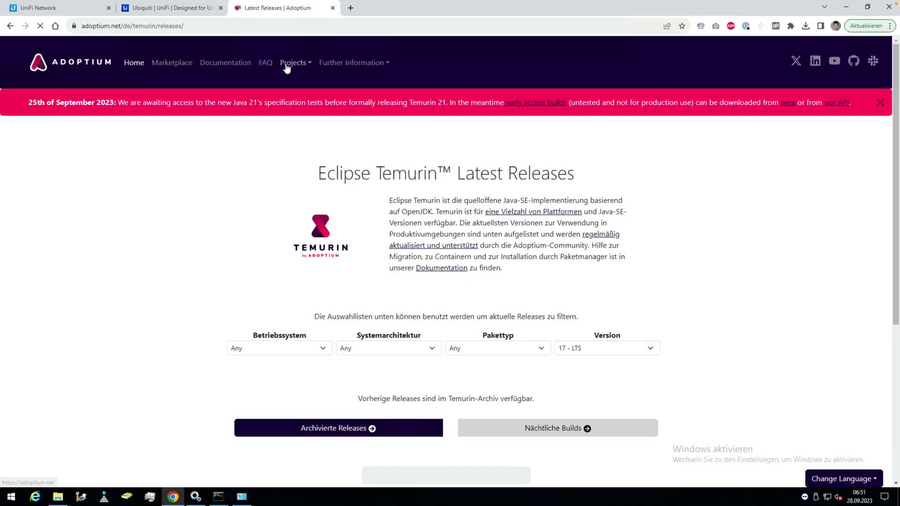
{"action": "scroll", "coordinate": [416, 251], "scroll_direction": "down", "scroll_amount": 6}
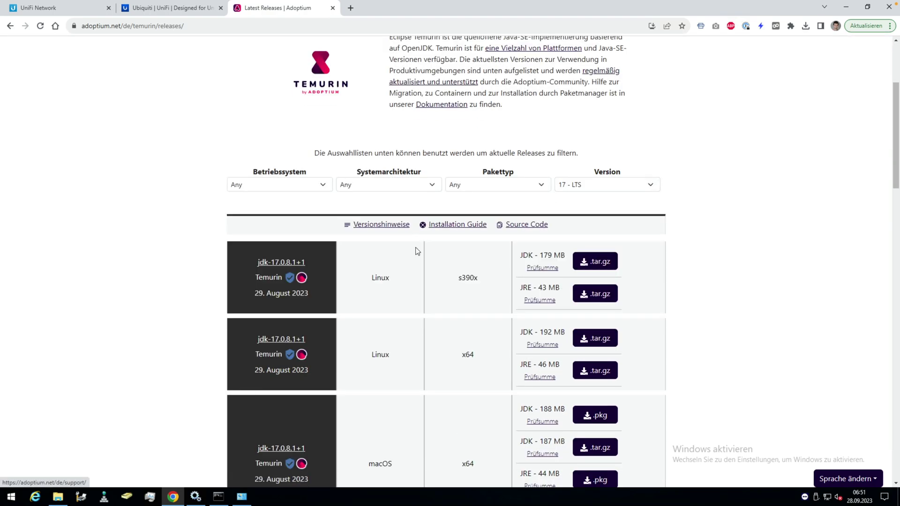
- Download the Windows x64 JDK .msi of Temurin 17.0.8.1+1 and save it to the Downloads folder
{"action": "scroll", "coordinate": [416, 252], "scroll_direction": "down", "scroll_amount": 7}
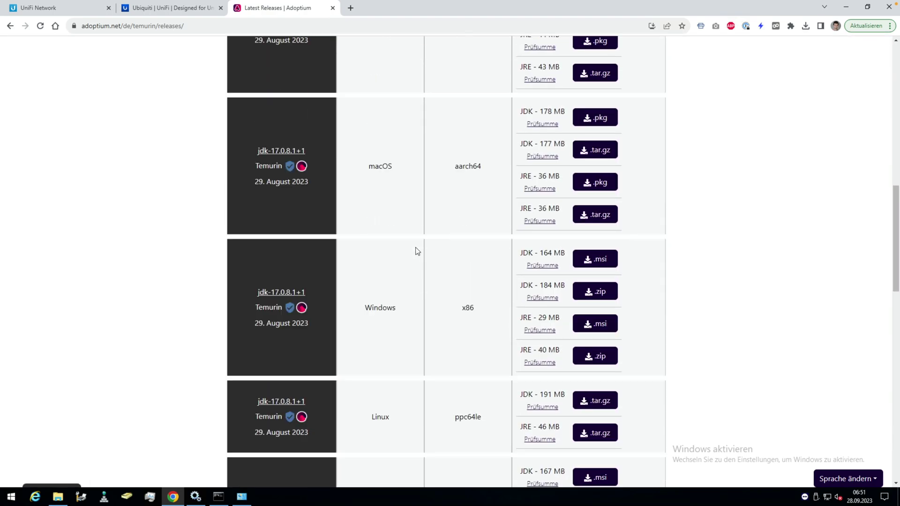
{"action": "scroll", "coordinate": [382, 262], "scroll_direction": "down", "scroll_amount": 3}
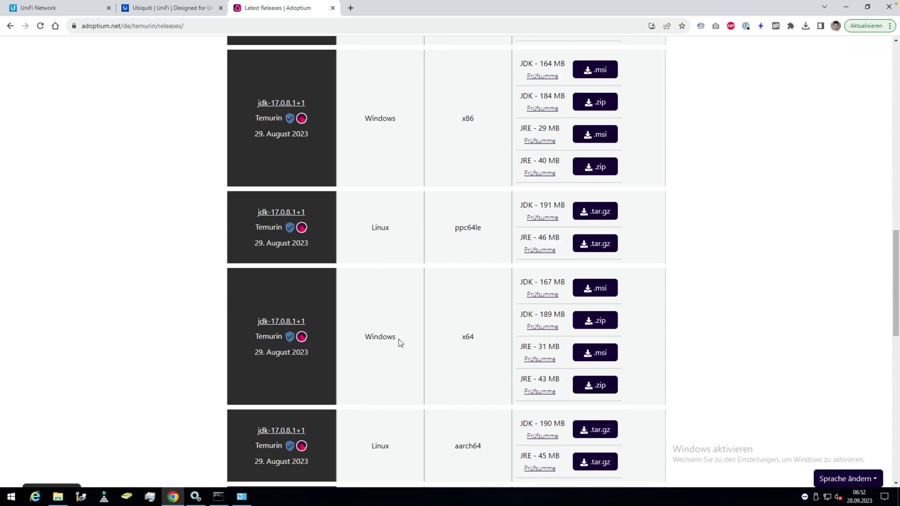
{"action": "left_click", "coordinate": [598, 287]}
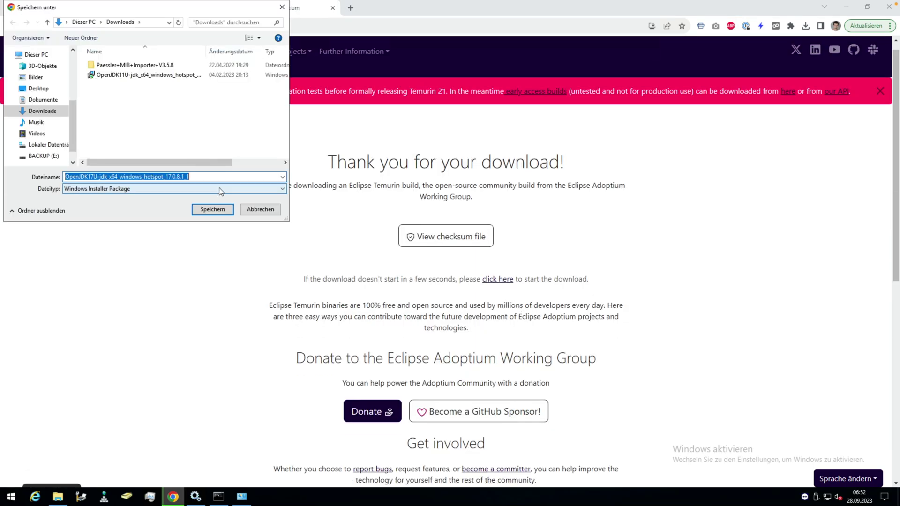
{"action": "left_click", "coordinate": [212, 210]}
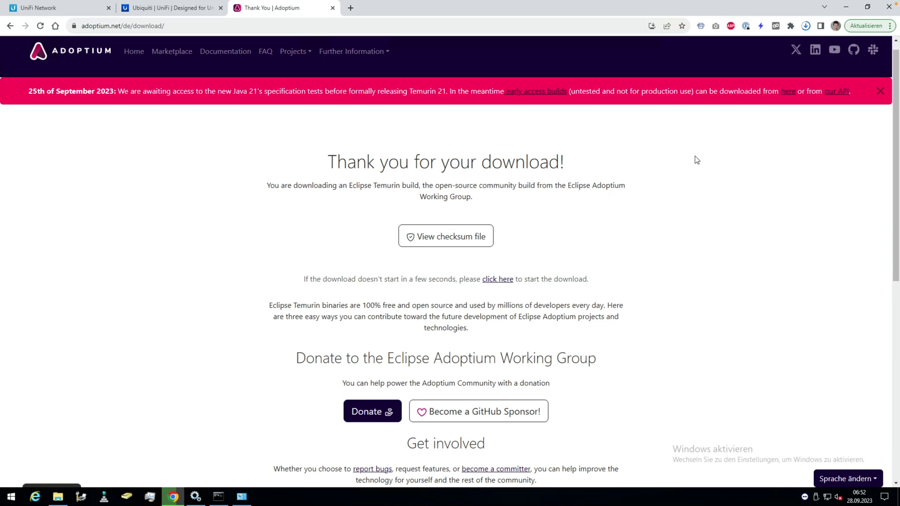
- Run the downloaded Temurin 17 installer and complete setup with the JAVA_HOME variable feature installed on the local disk
{"action": "left_click", "coordinate": [806, 26]}
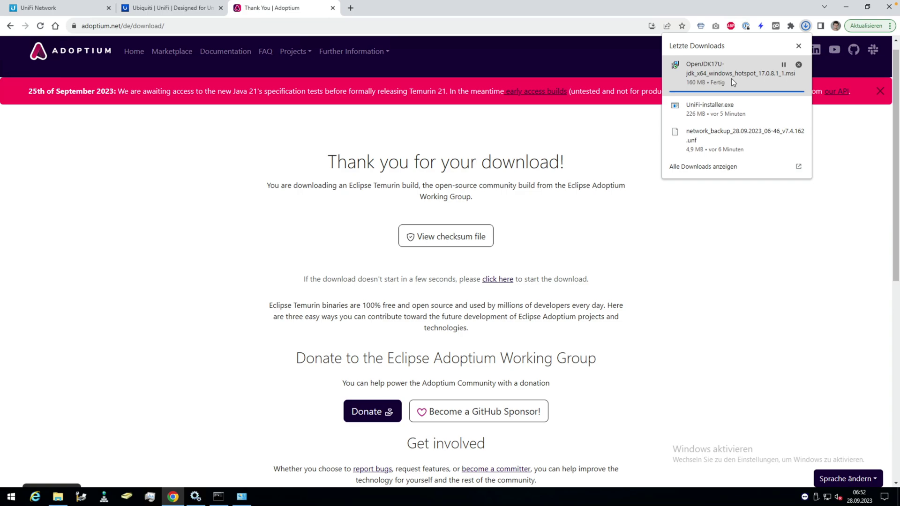
{"action": "left_click", "coordinate": [733, 80]}
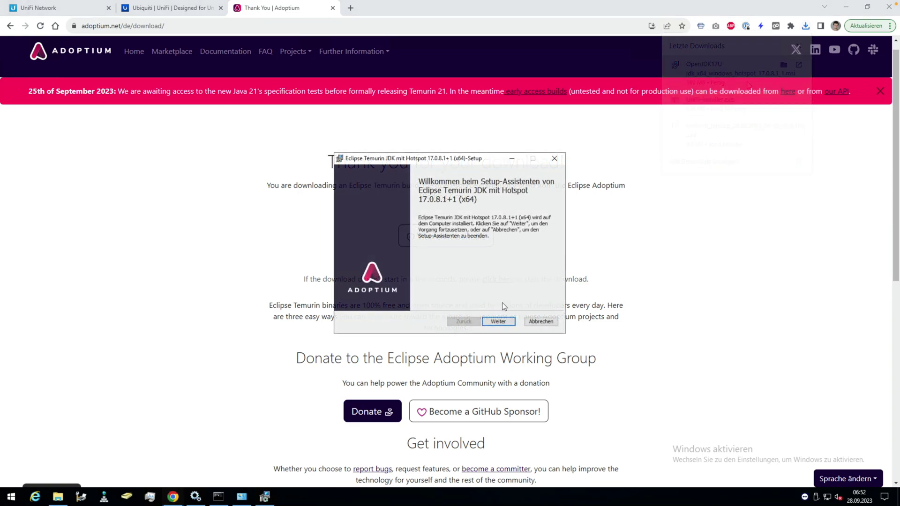
{"action": "left_click", "coordinate": [499, 322]}
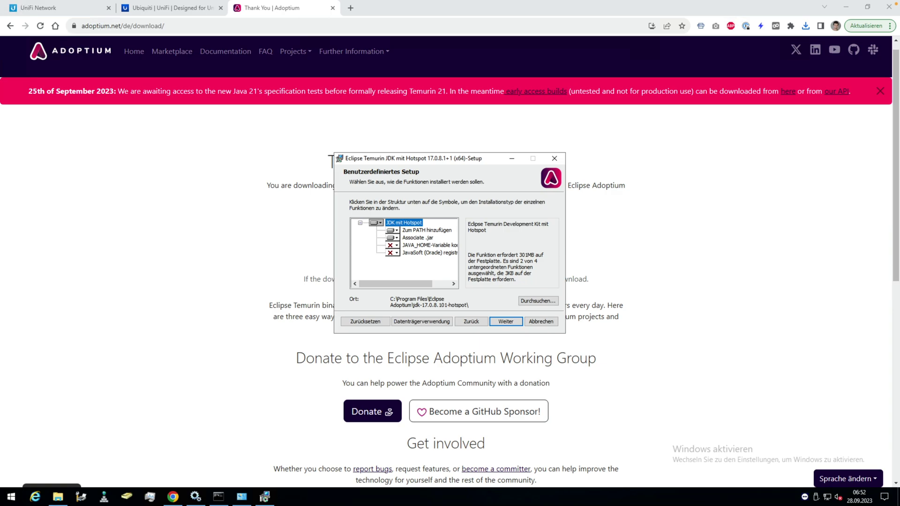
{"action": "left_click", "coordinate": [399, 247]}
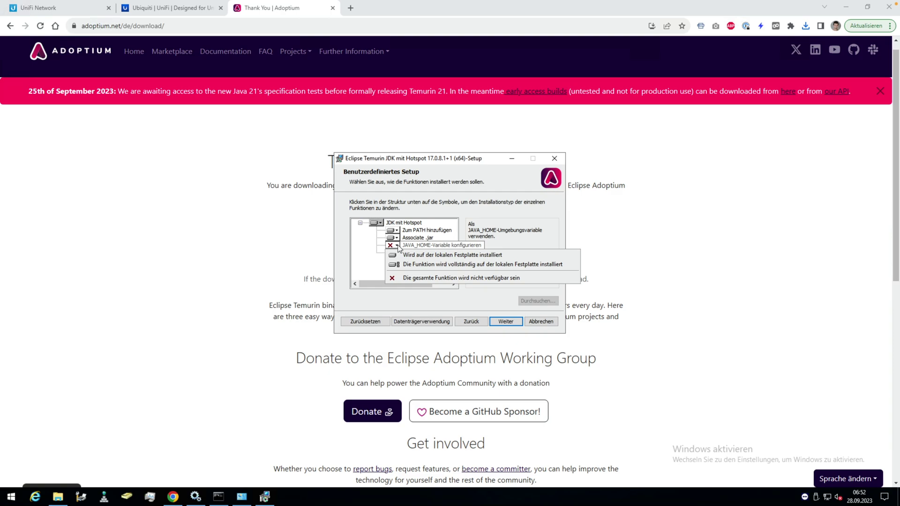
{"action": "left_click", "coordinate": [436, 255]}
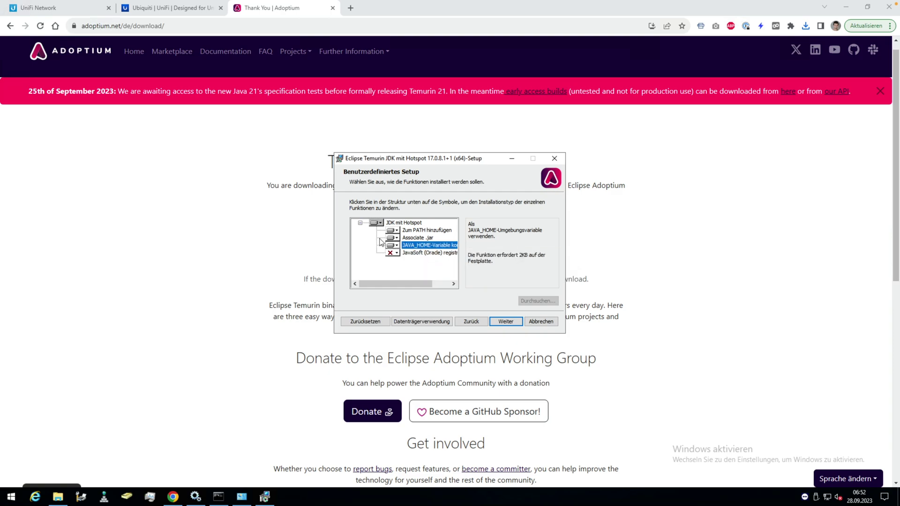
{"action": "left_click", "coordinate": [439, 247]}
{"action": "left_click", "coordinate": [503, 322]}
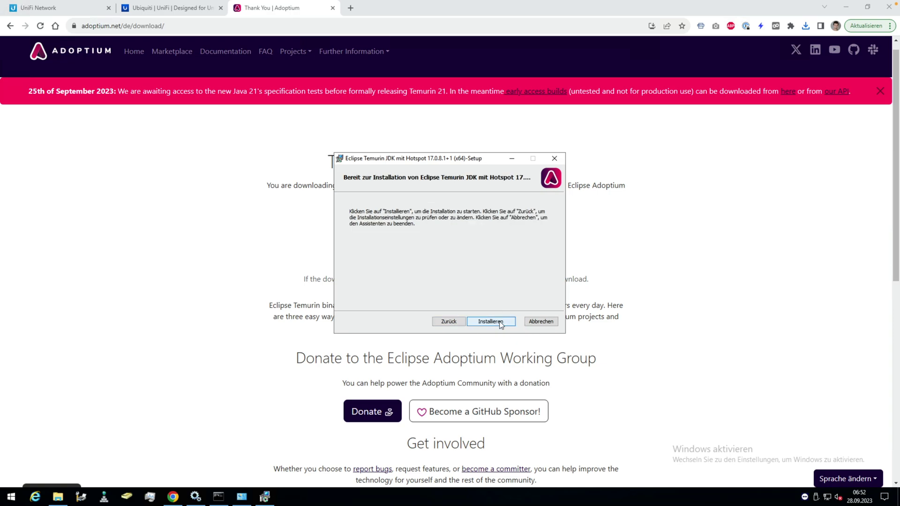
{"action": "left_click", "coordinate": [501, 324]}
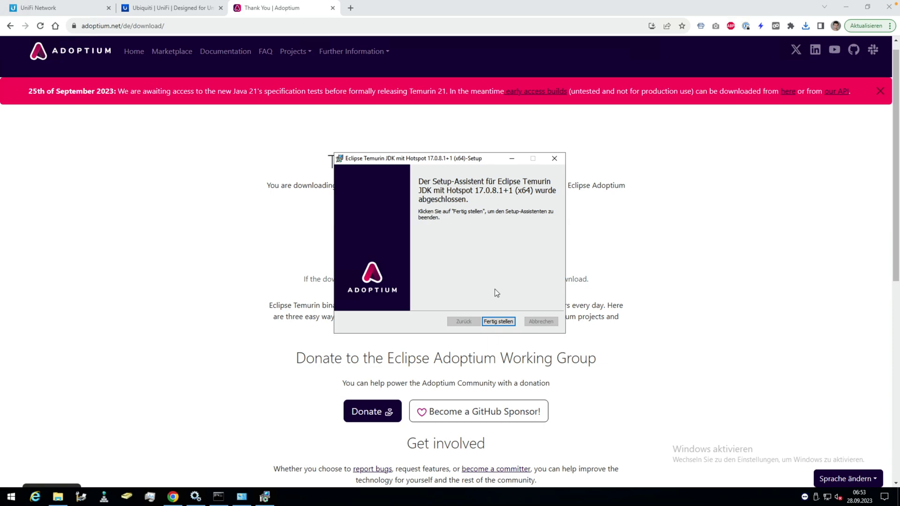
{"action": "left_click", "coordinate": [503, 323]}
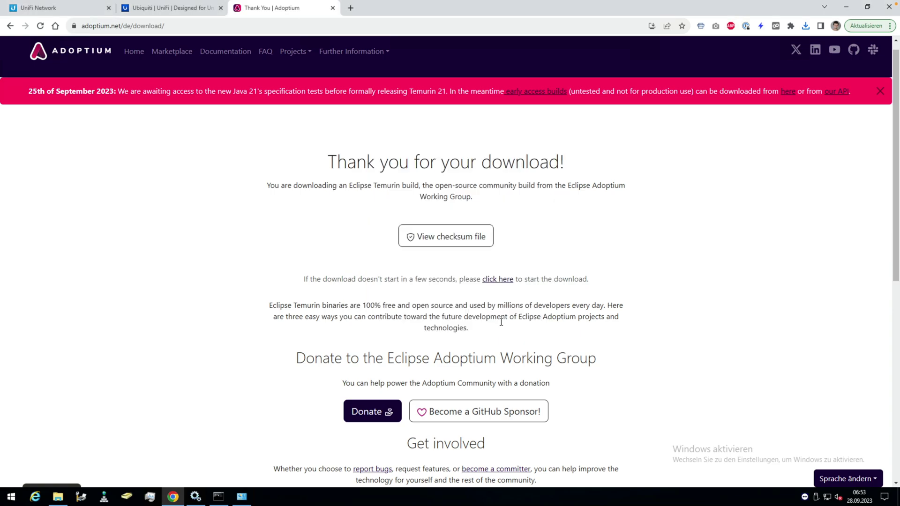
- Try java -jar lib\ace.jar installsvc again in the already open command prompt, and close that window
{"action": "left_click", "coordinate": [219, 496]}
{"action": "key", "text": "Up"}
{"action": "key", "text": "Return"}
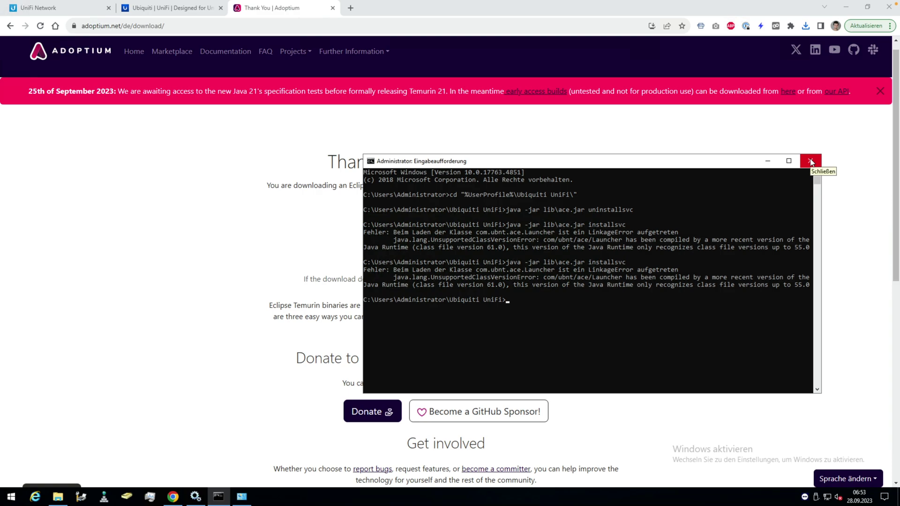
{"action": "left_click", "coordinate": [811, 162]}
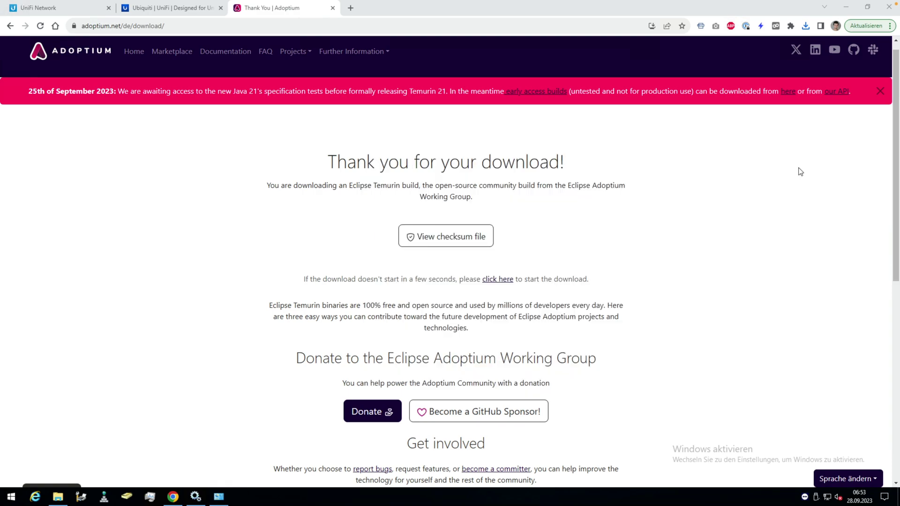
- Open a new administrator command prompt, change to "%UserProfile%\Ubiquiti UniFi\" and install the service with java -jar lib\ace.jar installsvc
{"action": "left_click", "coordinate": [20, 495]}
{"action": "type", "text": "cmd"}
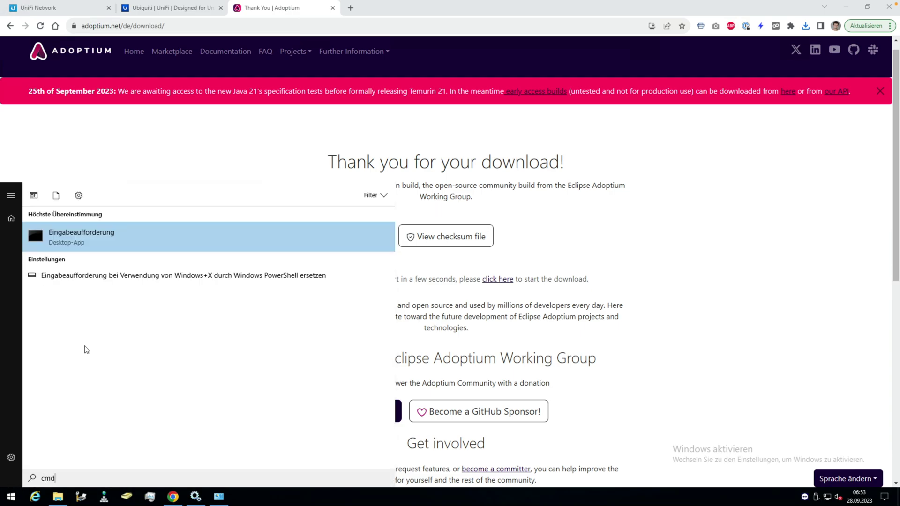
{"action": "right_click", "coordinate": [98, 250]}
{"action": "left_click", "coordinate": [125, 255]}
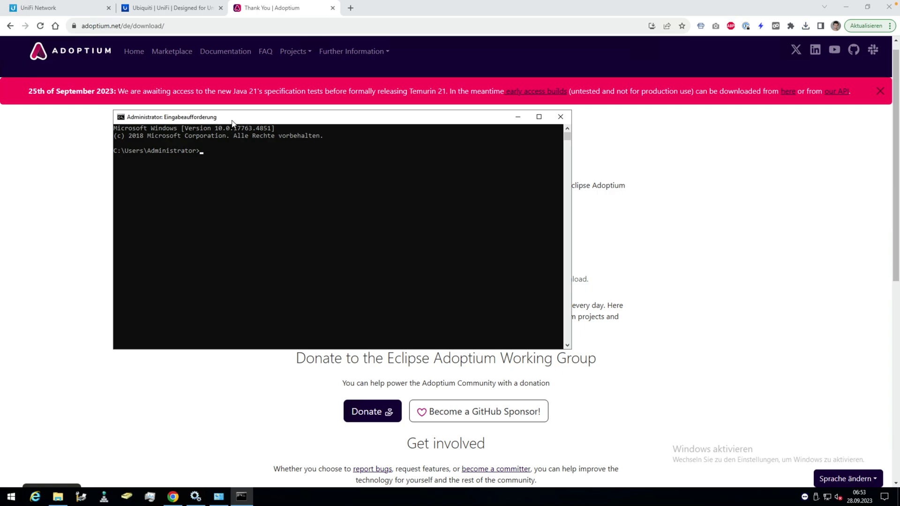
{"action": "right_click", "coordinate": [248, 160]}
{"action": "key", "text": "Return"}
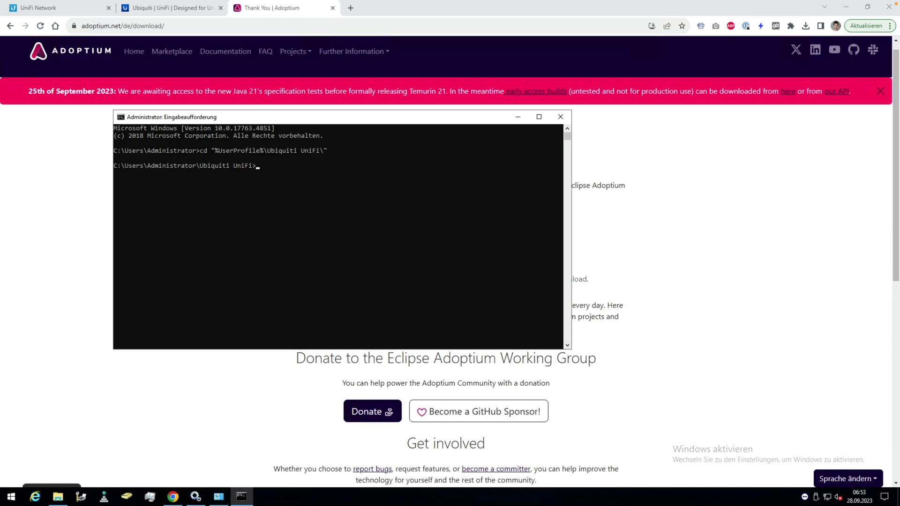
{"action": "right_click", "coordinate": [327, 167]}
{"action": "key", "text": "Return"}
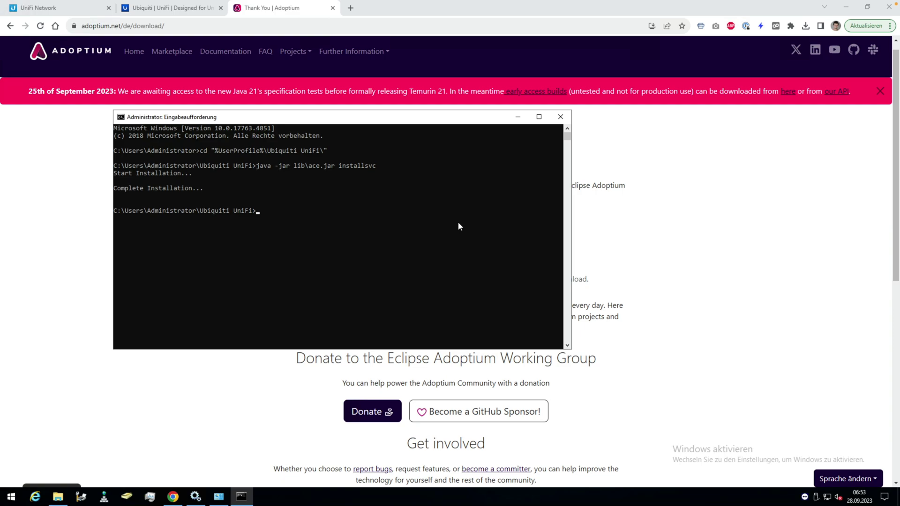
- Refresh the Windows services list and check the UniFi Network Server entry
{"action": "left_click", "coordinate": [196, 496]}
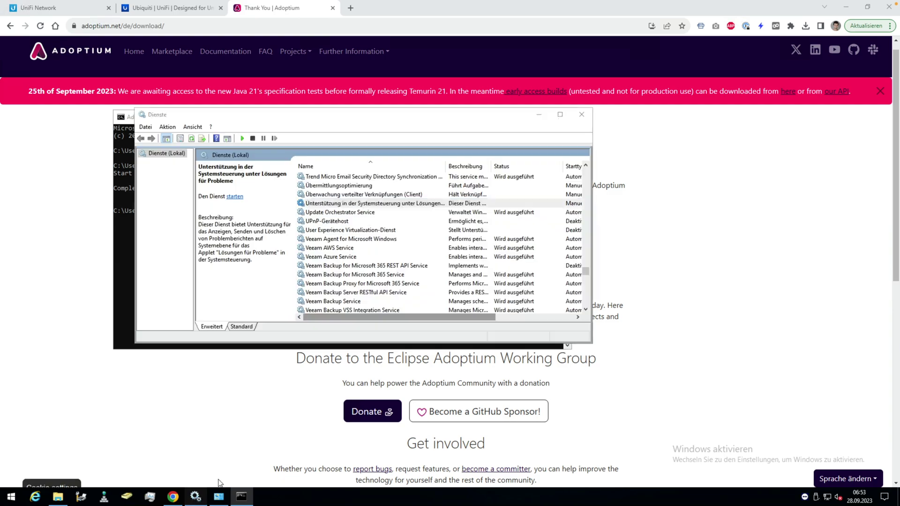
{"action": "left_click", "coordinate": [191, 139]}
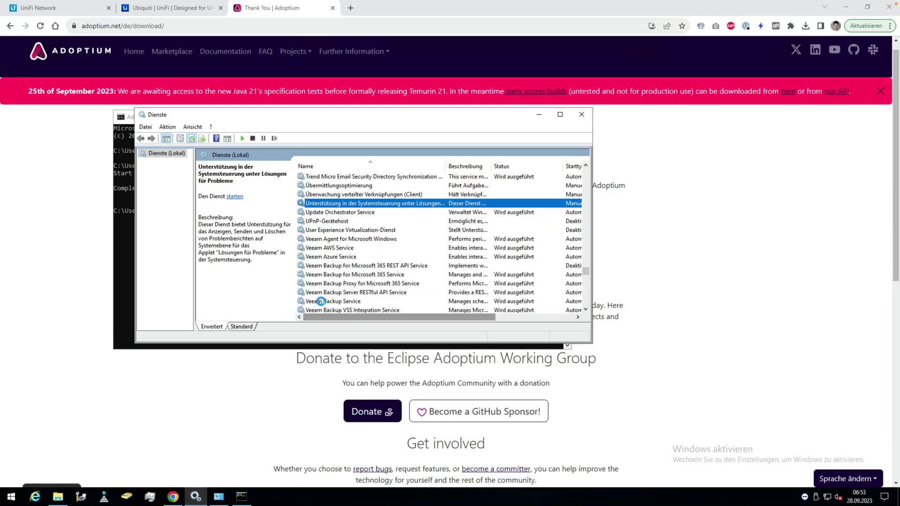
{"action": "left_click", "coordinate": [363, 204]}
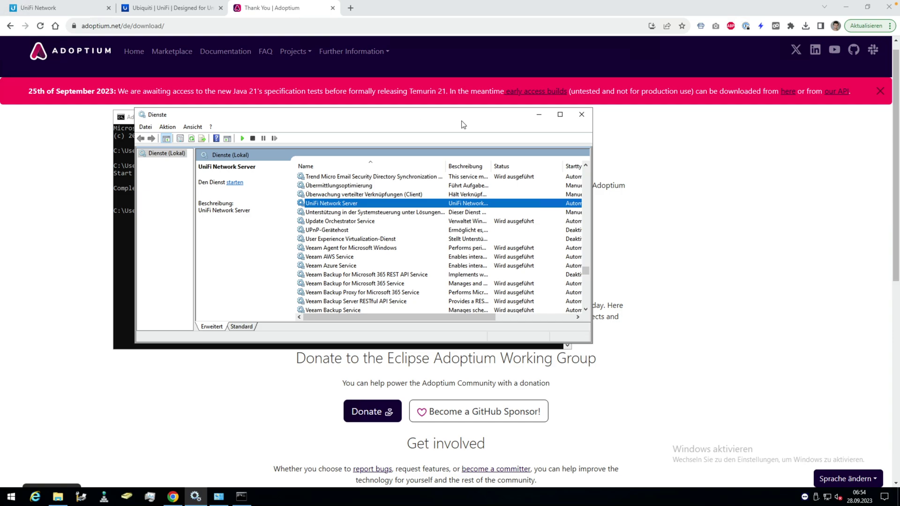
- Start the UniFi service with java -jar lib\ace.jar startsvc and check its status in the services window placed beside the prompt
{"action": "left_click", "coordinate": [124, 226]}
{"action": "type", "text": "java -jar lib\\ace.jar startsvc"}
{"action": "key", "text": "Return"}
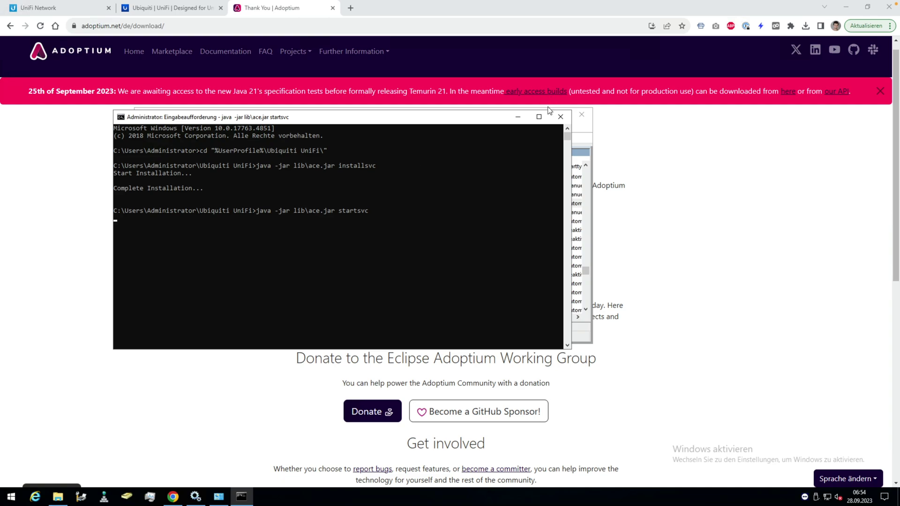
{"action": "left_click_drag", "start_coordinate": [476, 117], "coordinate": [408, 140]}
{"action": "left_click", "coordinate": [503, 113]}
{"action": "left_click_drag", "start_coordinate": [504, 113], "coordinate": [677, 104]}
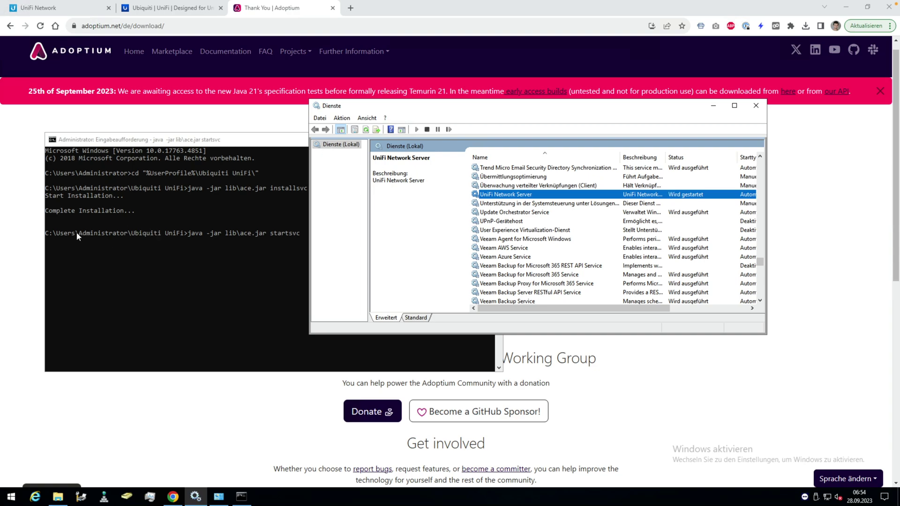
{"action": "left_click", "coordinate": [128, 141]}
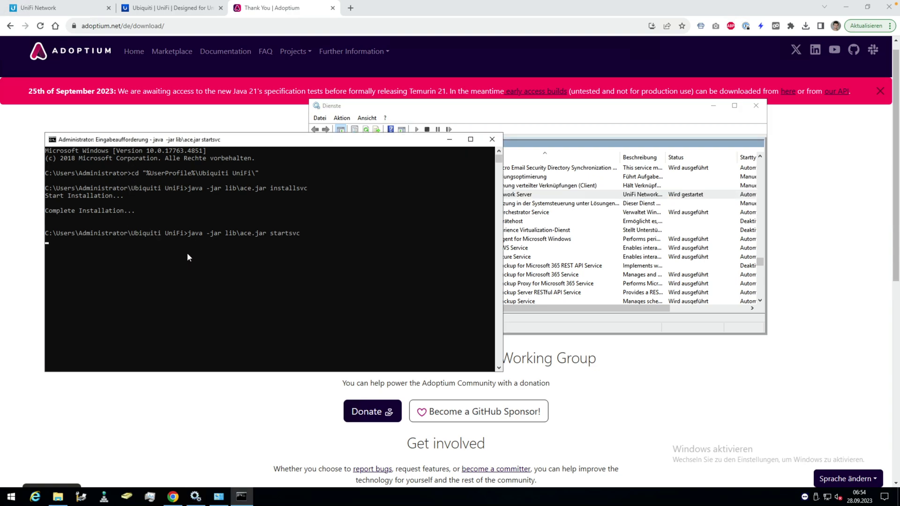
{"action": "left_click", "coordinate": [405, 106]}
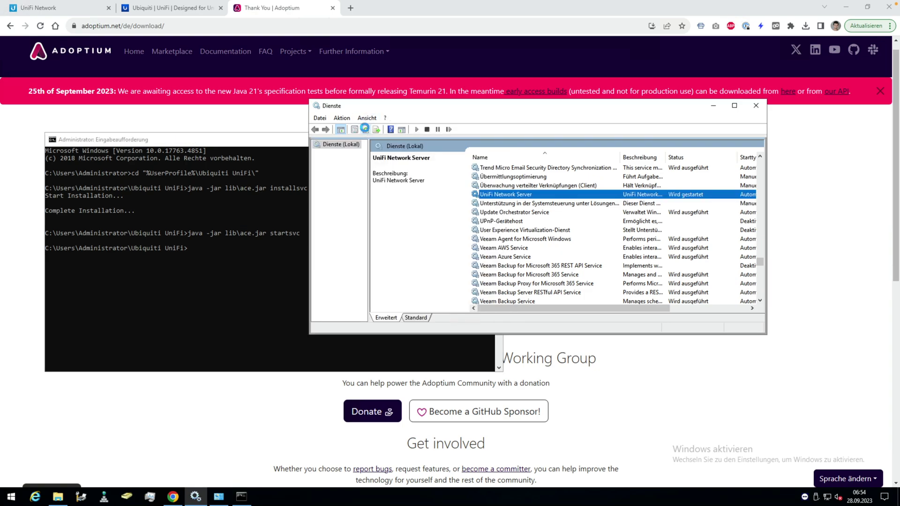
- Switch to the UniFi Network page in Chrome and reload it until the login form loads
{"action": "left_click", "coordinate": [55, 10]}
{"action": "key", "text": "F5"}
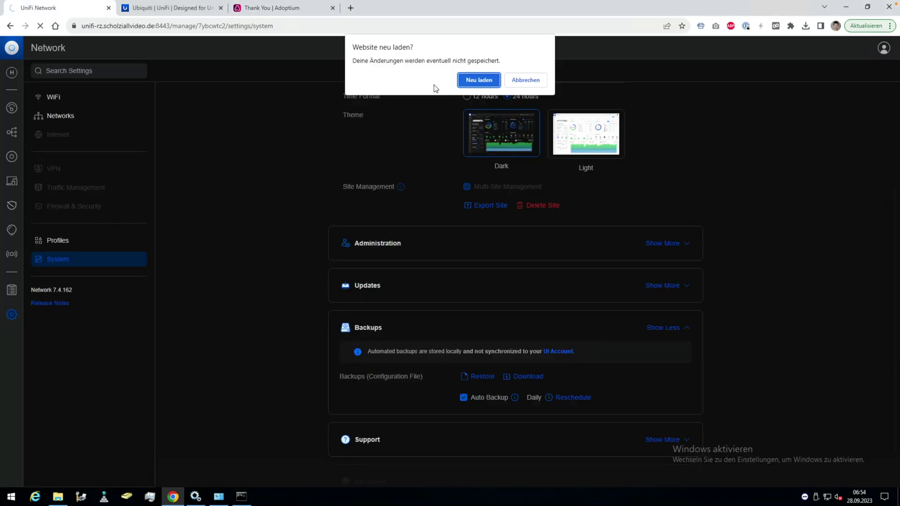
{"action": "left_click", "coordinate": [460, 84]}
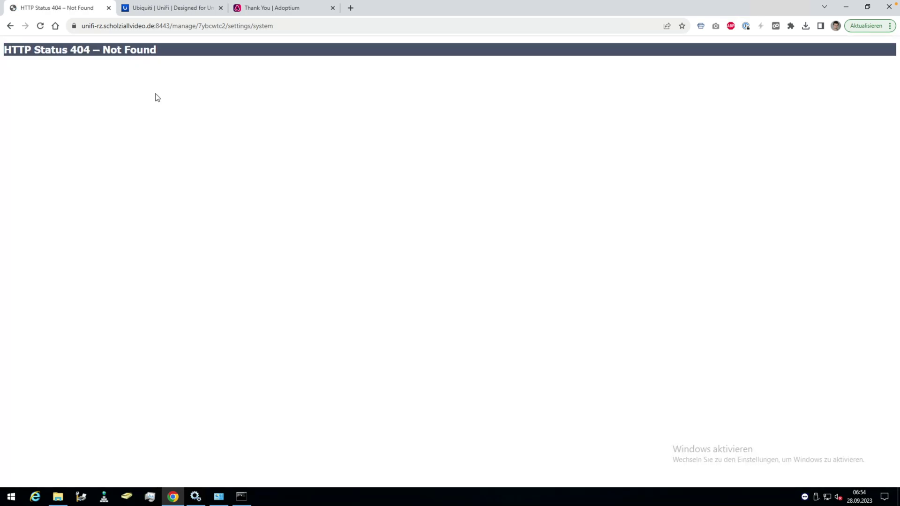
{"action": "left_click", "coordinate": [40, 26]}
{"action": "left_click", "coordinate": [40, 25]}
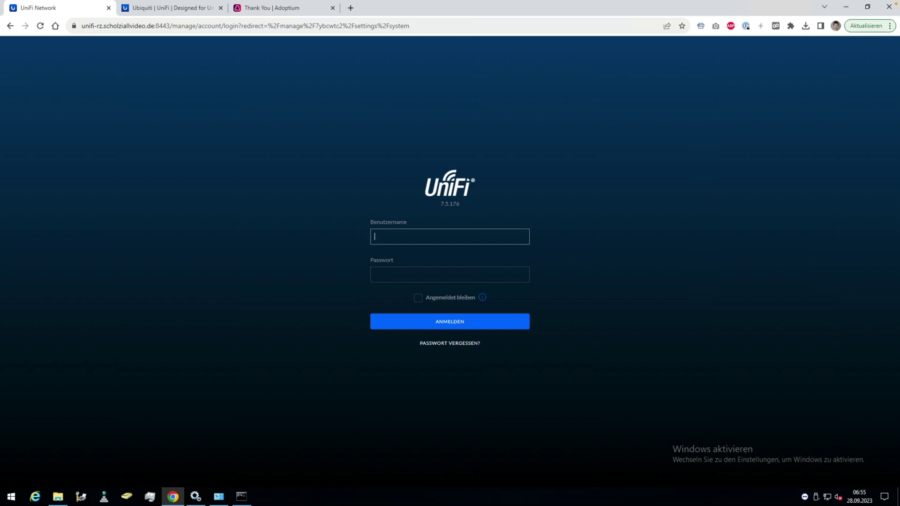
- Sign in to UniFi Network by entering the account's username and password
{"action": "type", "text": "marcel"}
{"action": "left_click", "coordinate": [407, 275]}
{"action": "key", "text": "ctrl+v"}
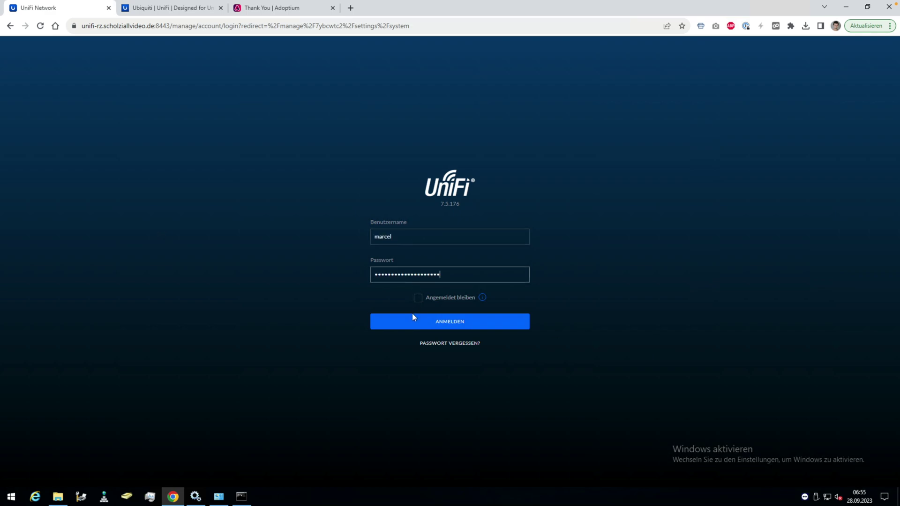
{"action": "left_click", "coordinate": [413, 321]}
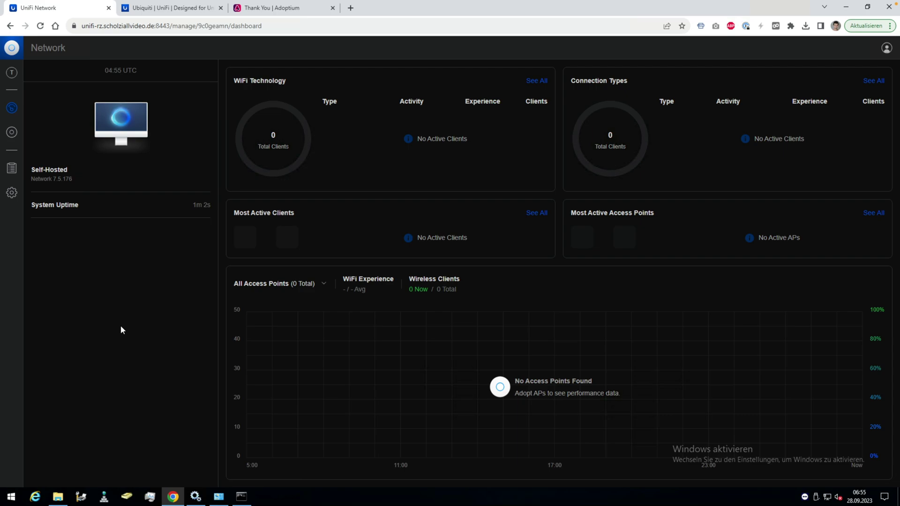
- Switch to the site listed directly above Testsite and view its list of UniFi devices
{"action": "left_click", "coordinate": [12, 73]}
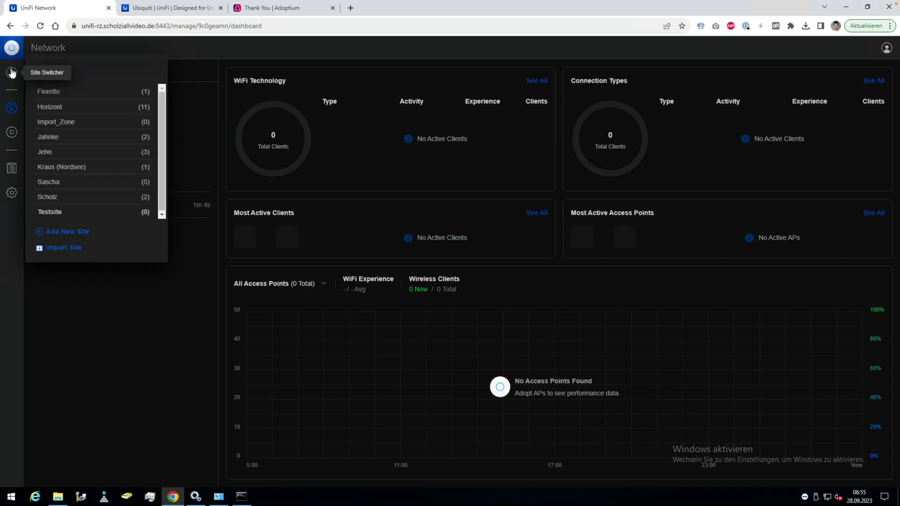
{"action": "left_click", "coordinate": [12, 73]}
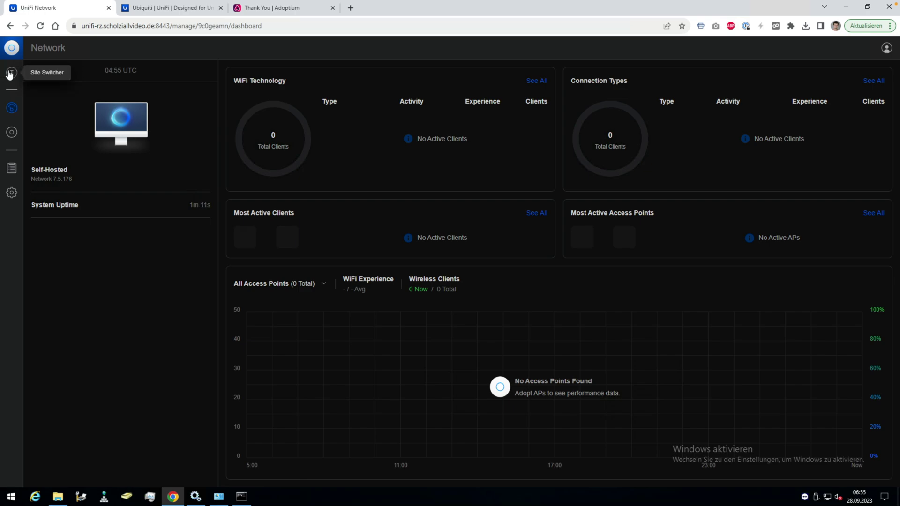
{"action": "left_click", "coordinate": [10, 73]}
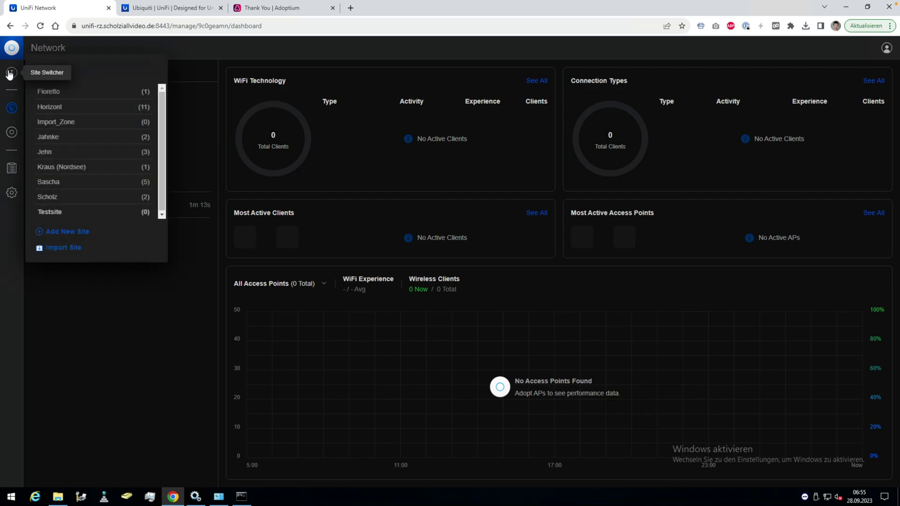
{"action": "left_click", "coordinate": [60, 203]}
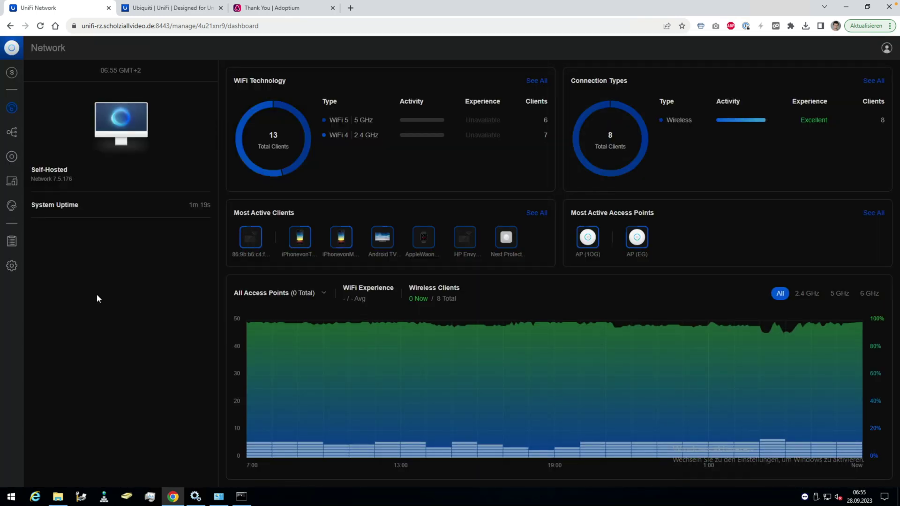
{"action": "left_click", "coordinate": [11, 157]}
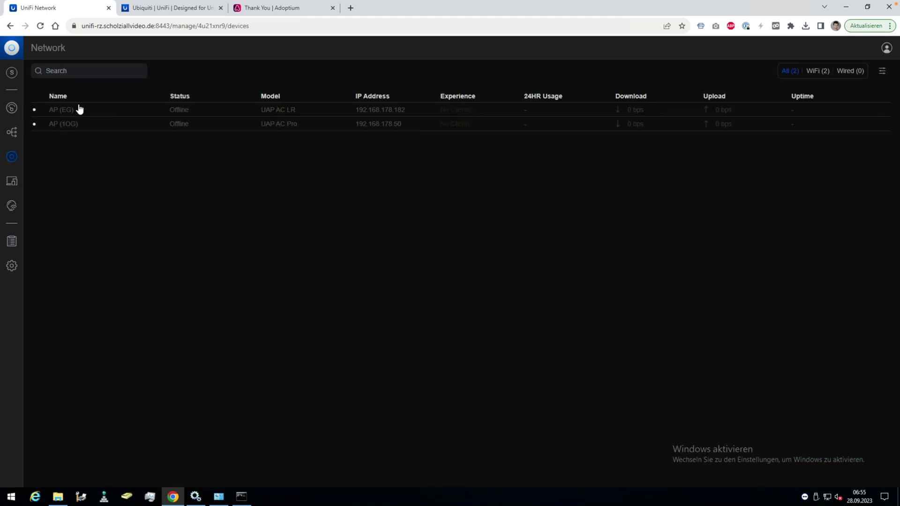